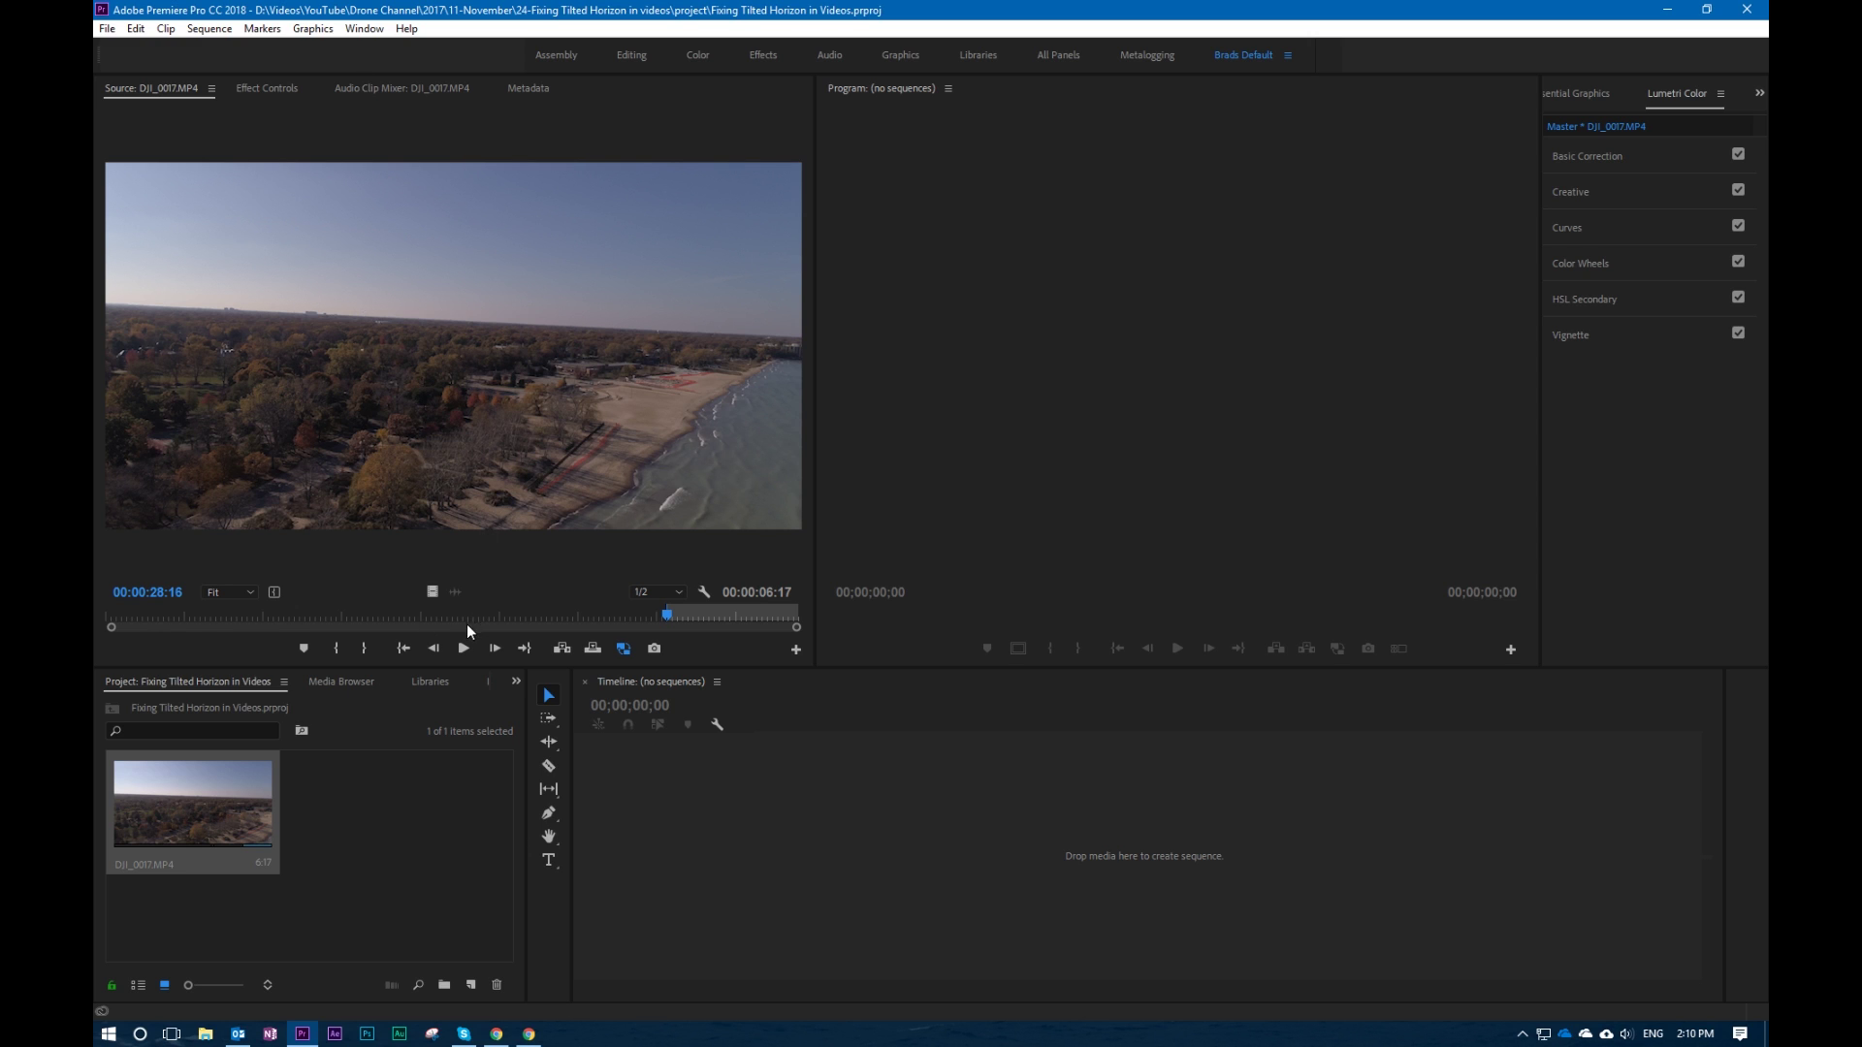
- Preview the drone clip in the Source monitor, then build a DJI_0017 sequence from it
left_click(465, 649)
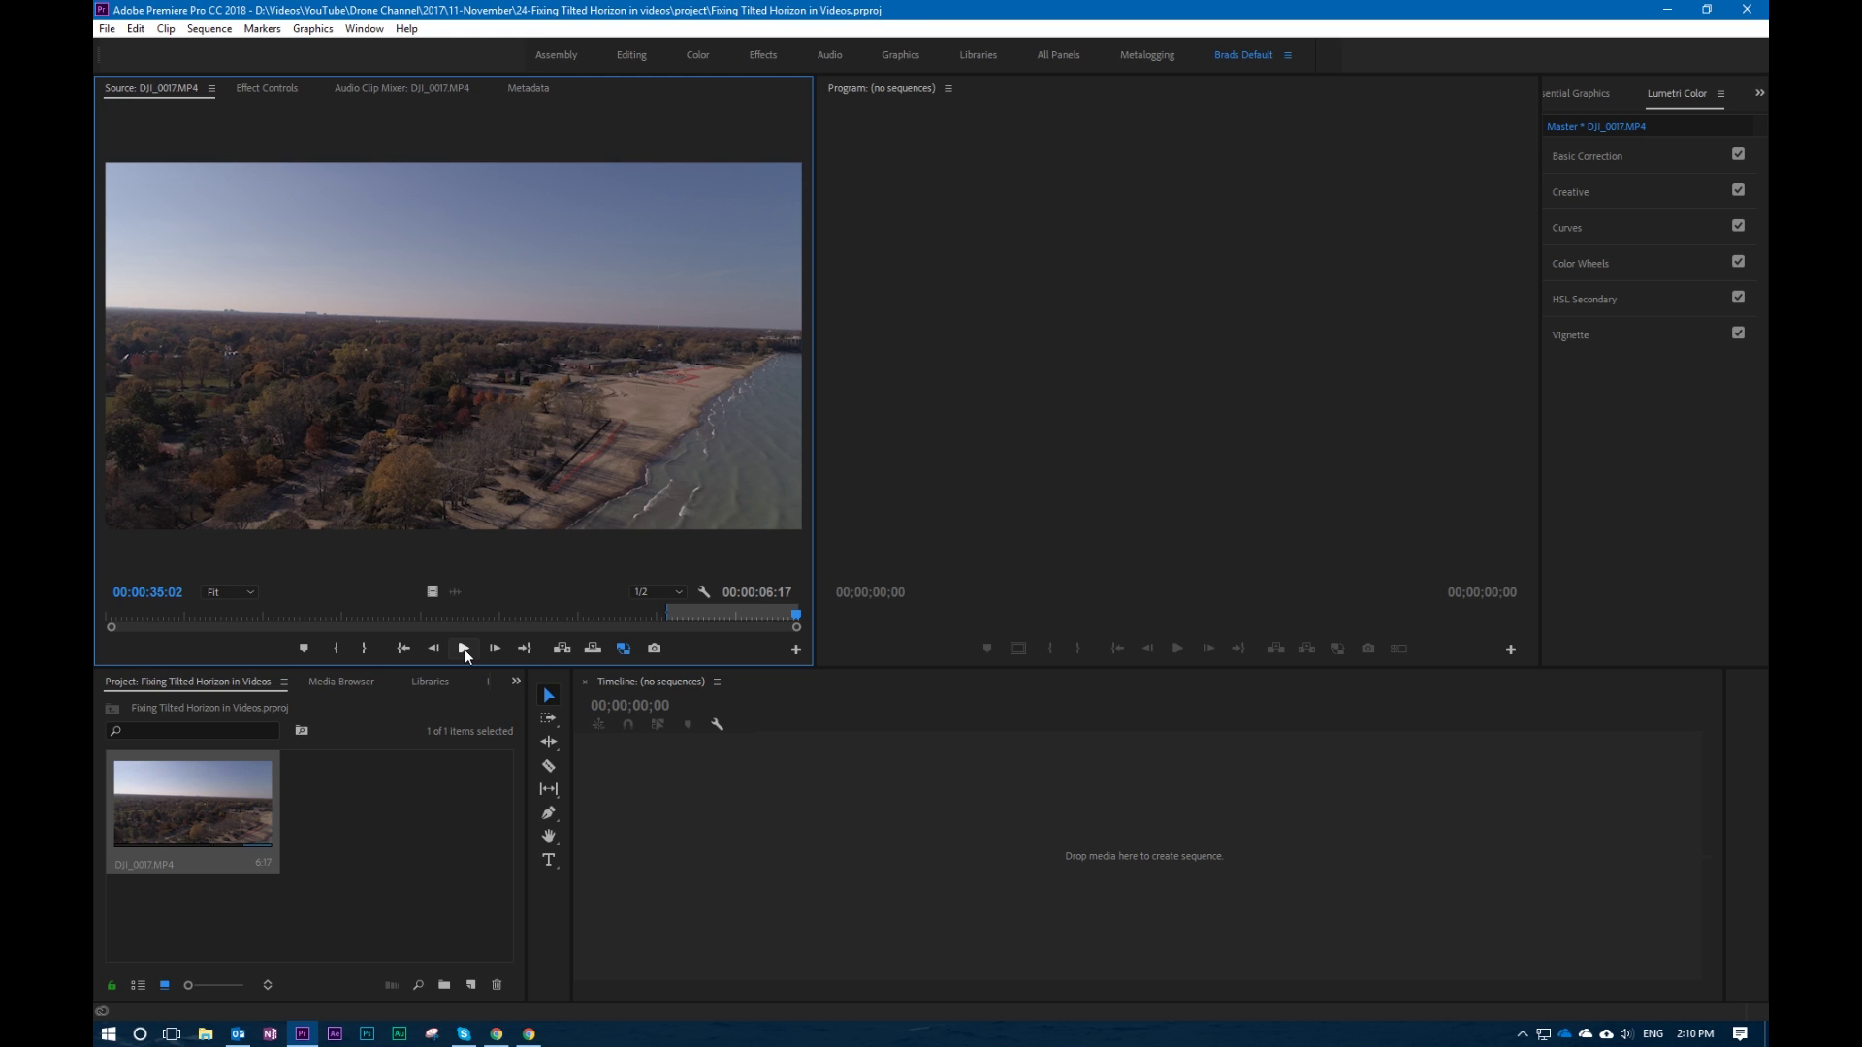
left_click_drag(361, 384, 809, 886)
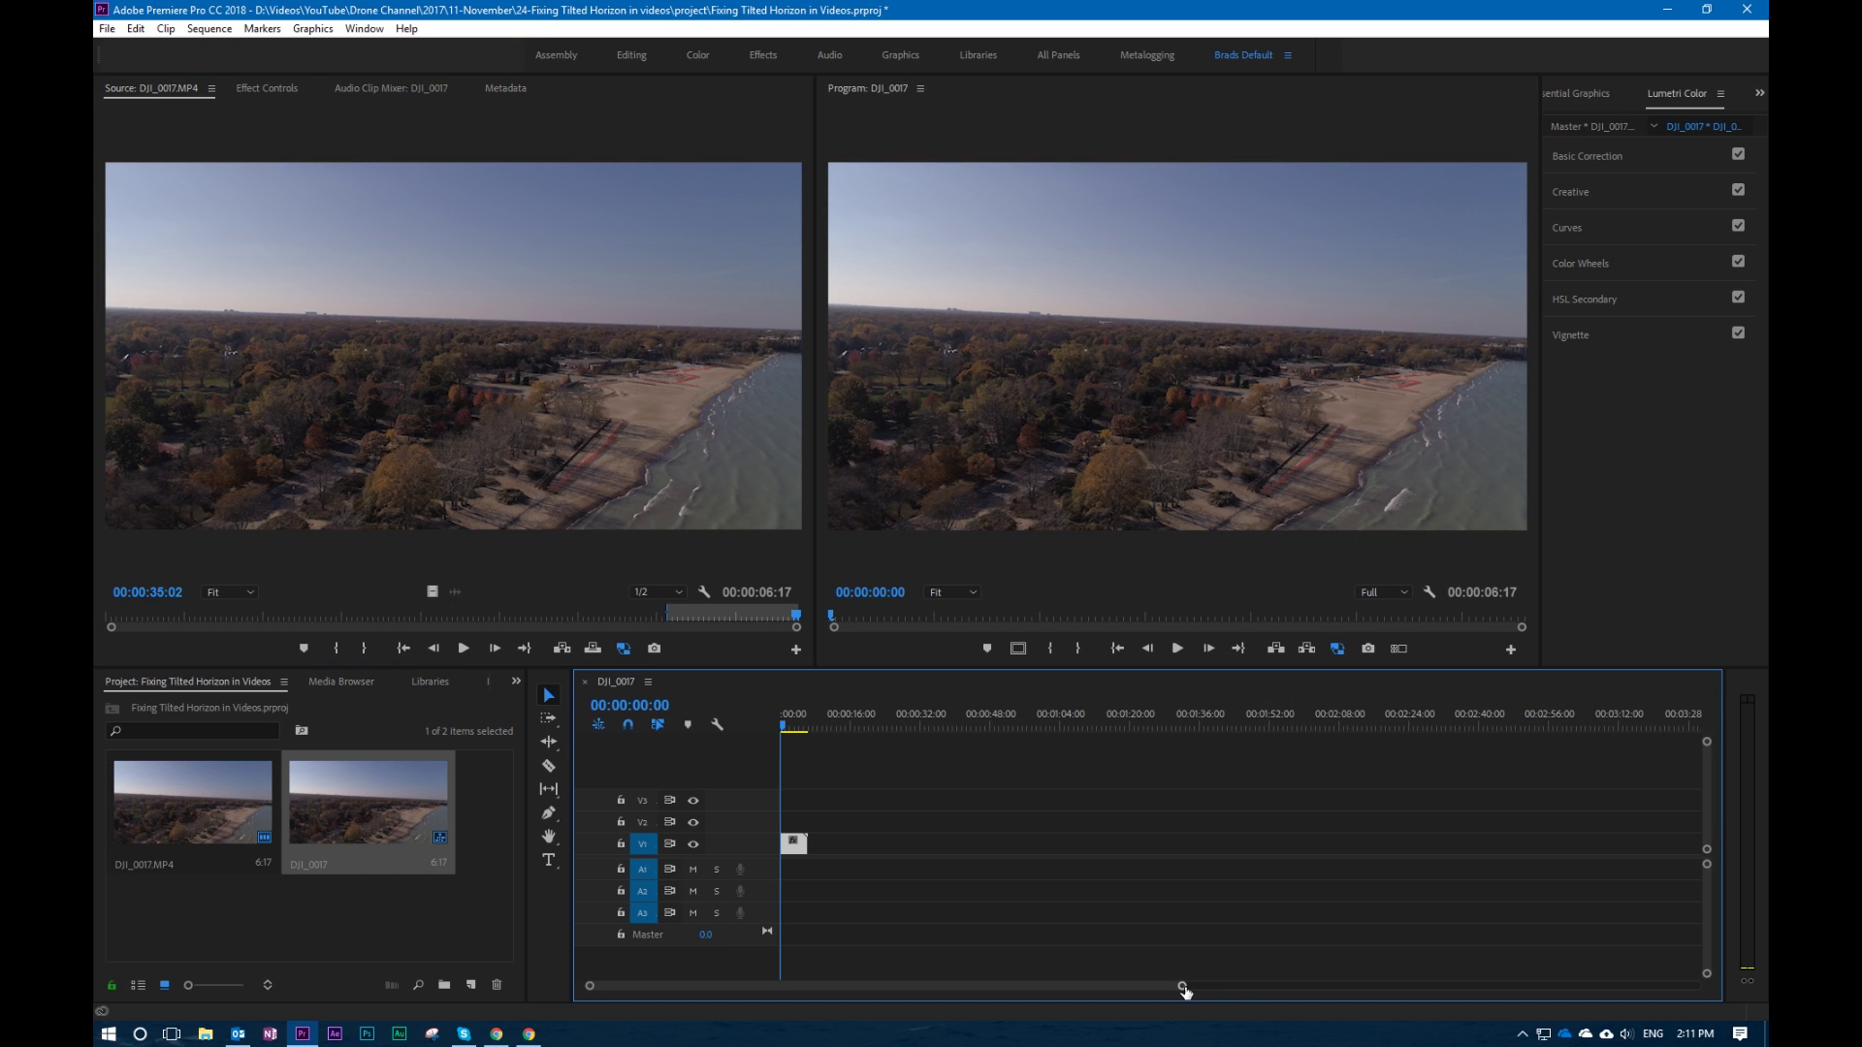
- Zoom the timeline, go to the clip's last frame, and widen the Program monitor
left_click_drag(1183, 986, 971, 1014)
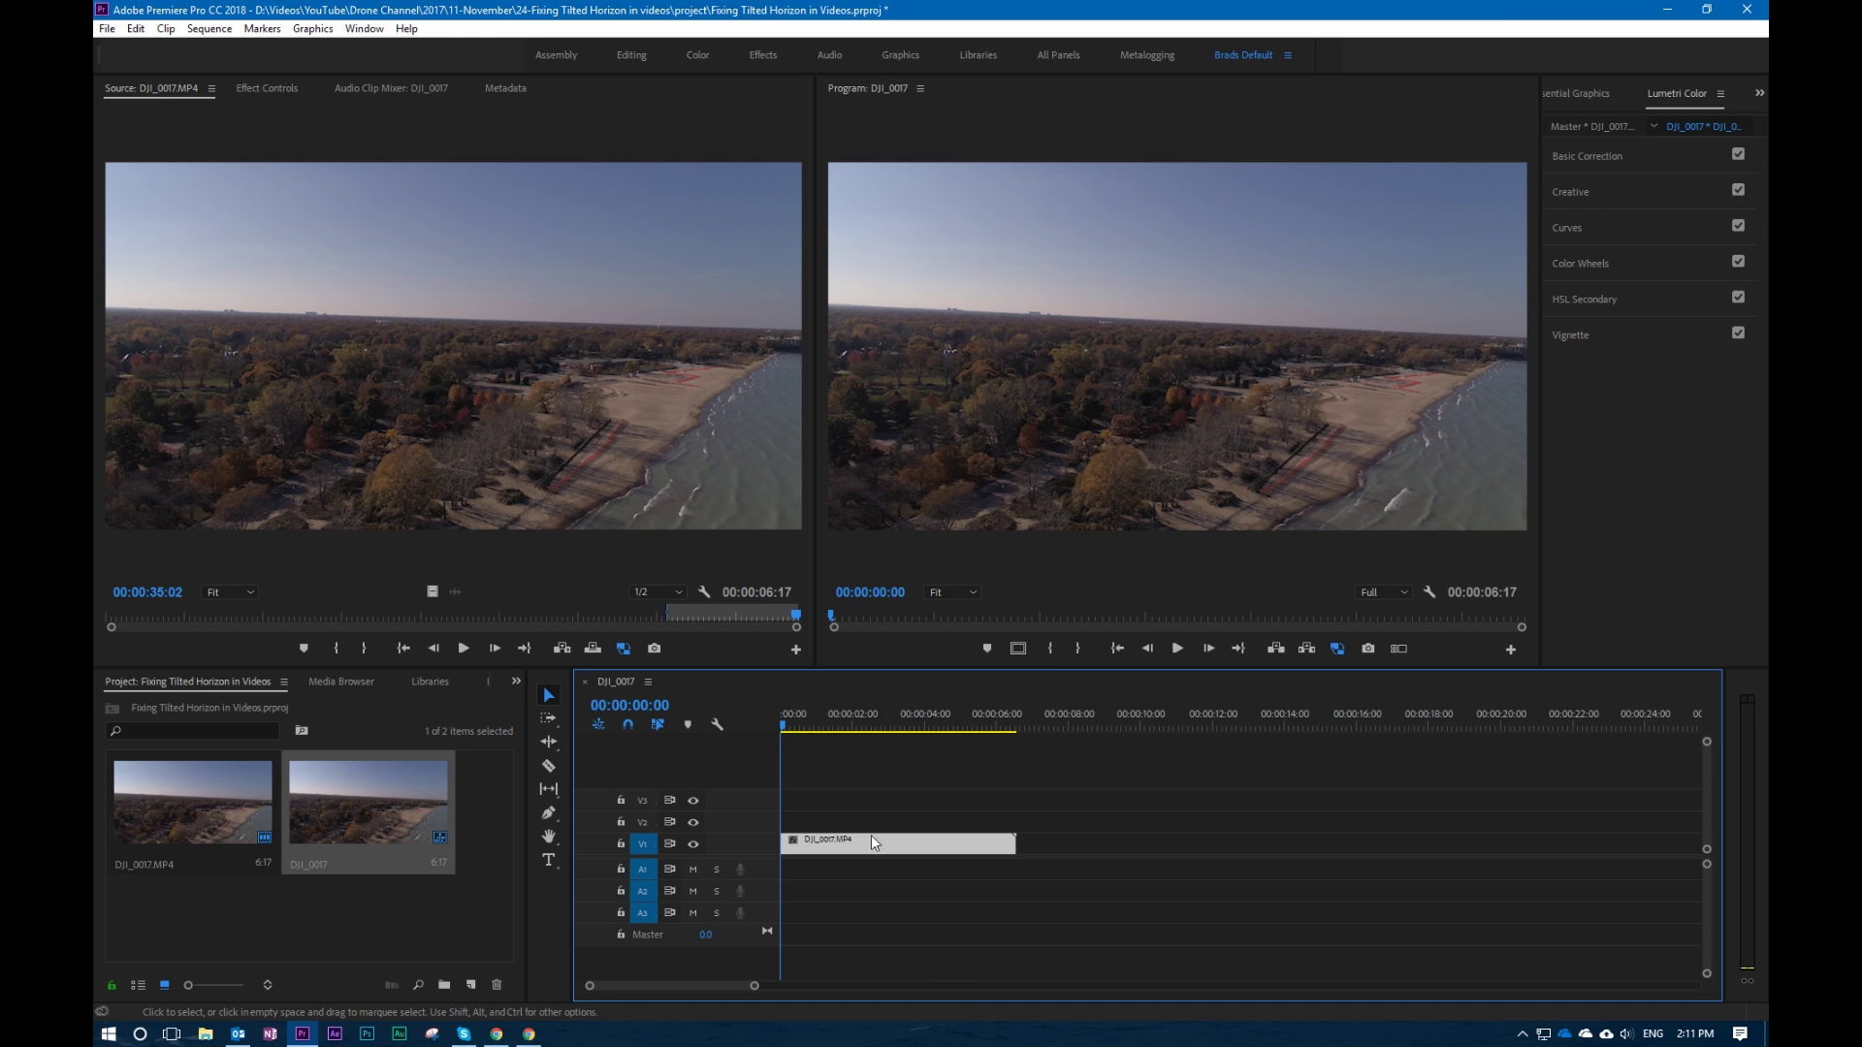
key("End")
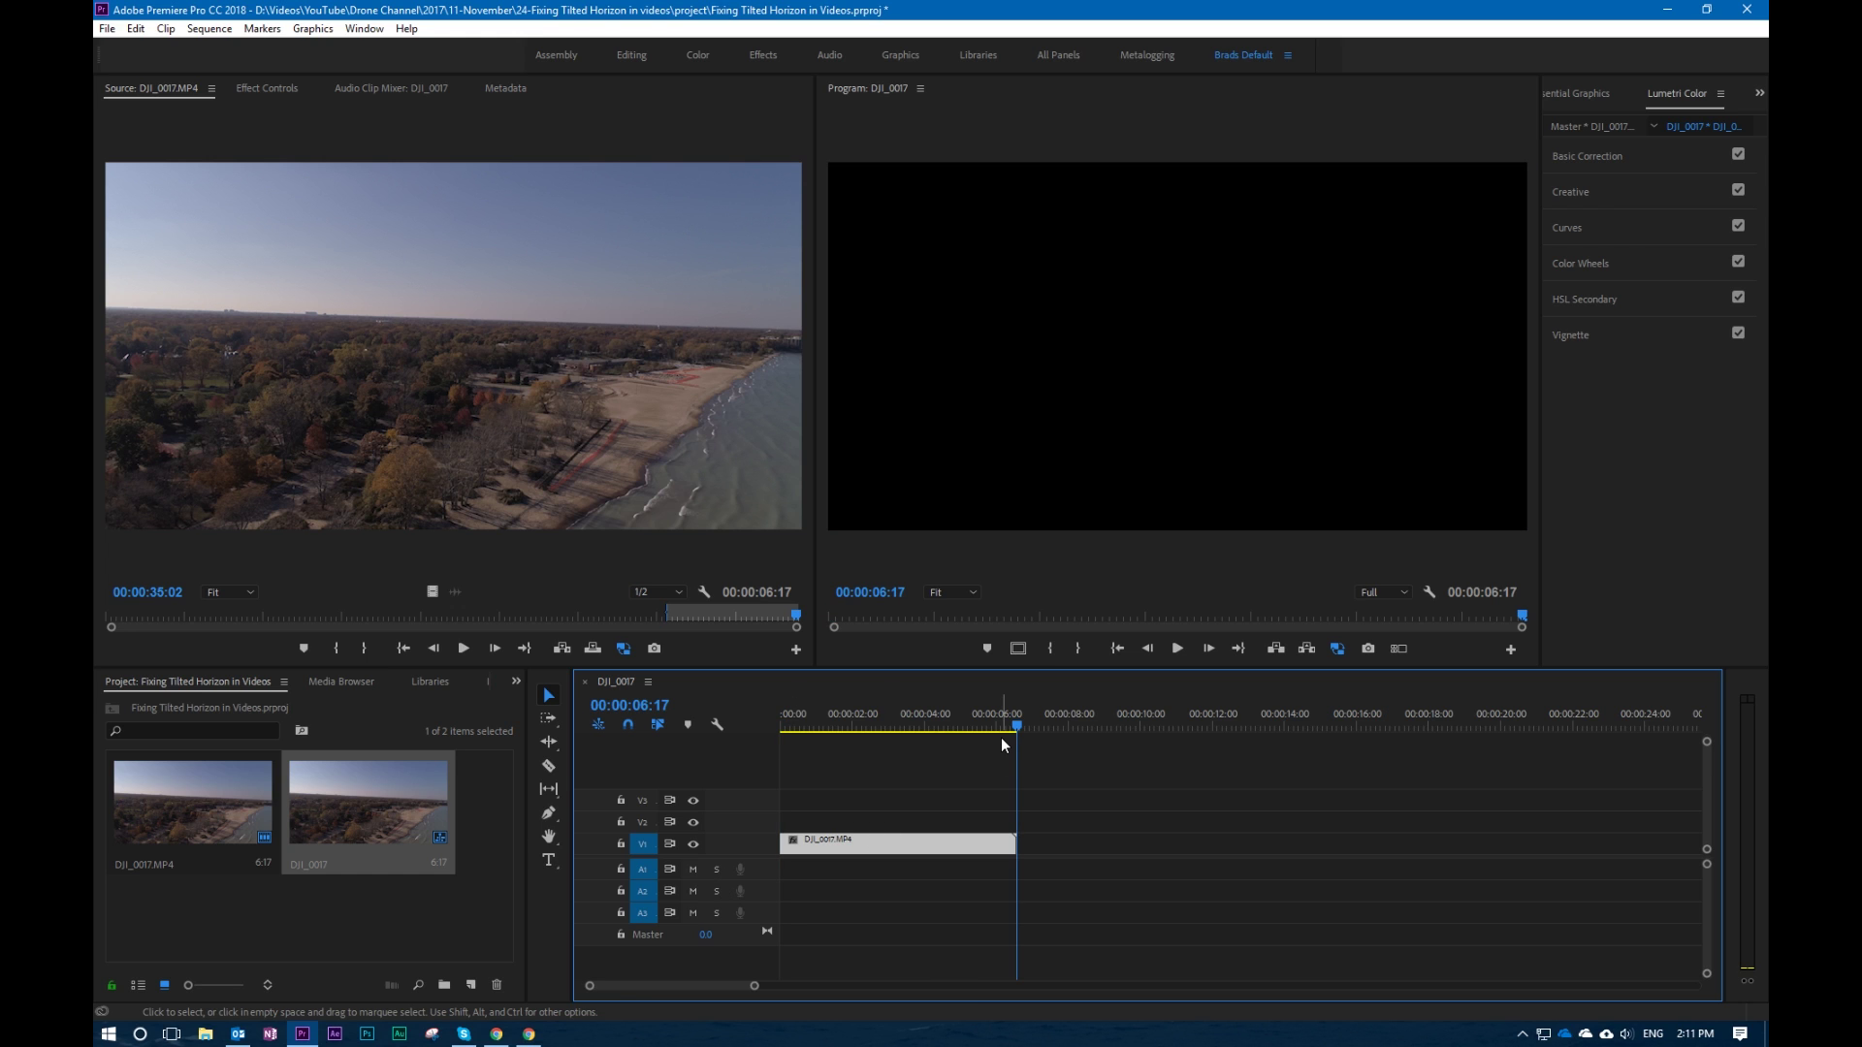
key("Left")
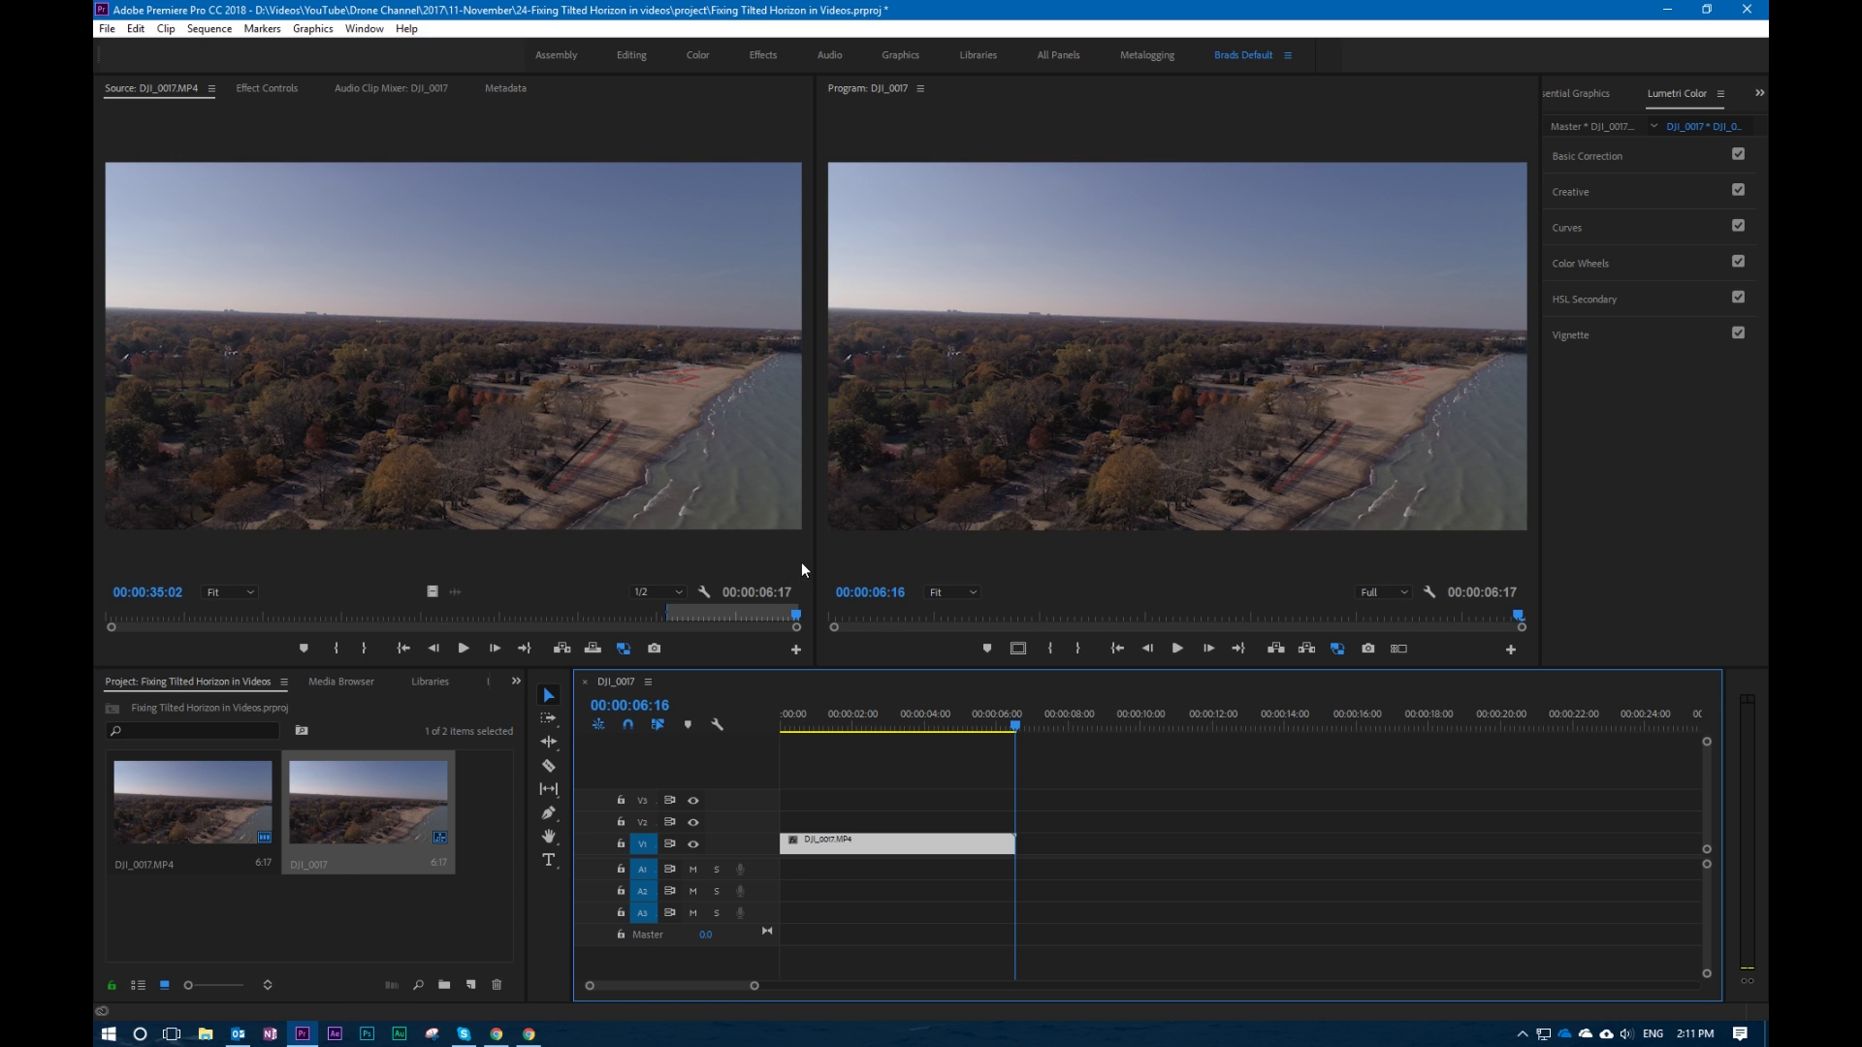
left_click_drag(811, 562, 654, 562)
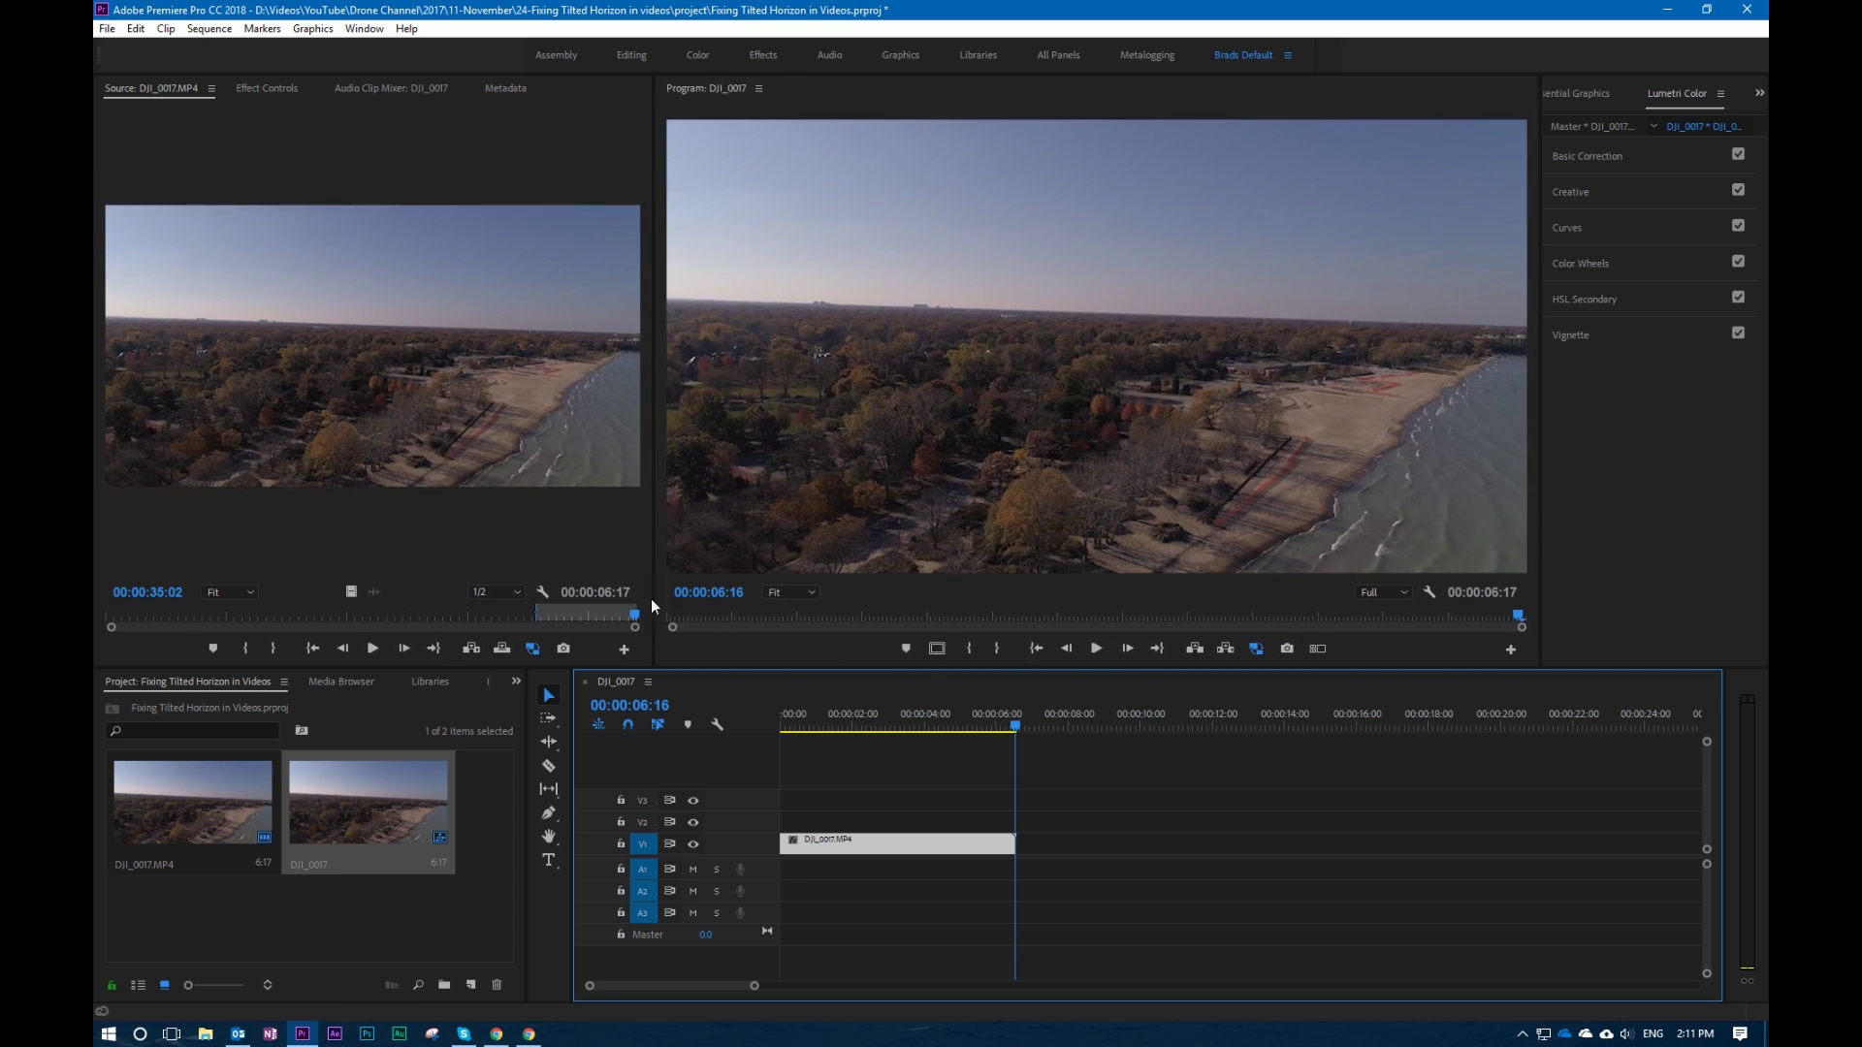
- Turn on Scale and Rotation keyframing in Effect Controls at the last frame, 00:00:06:16
left_click(268, 90)
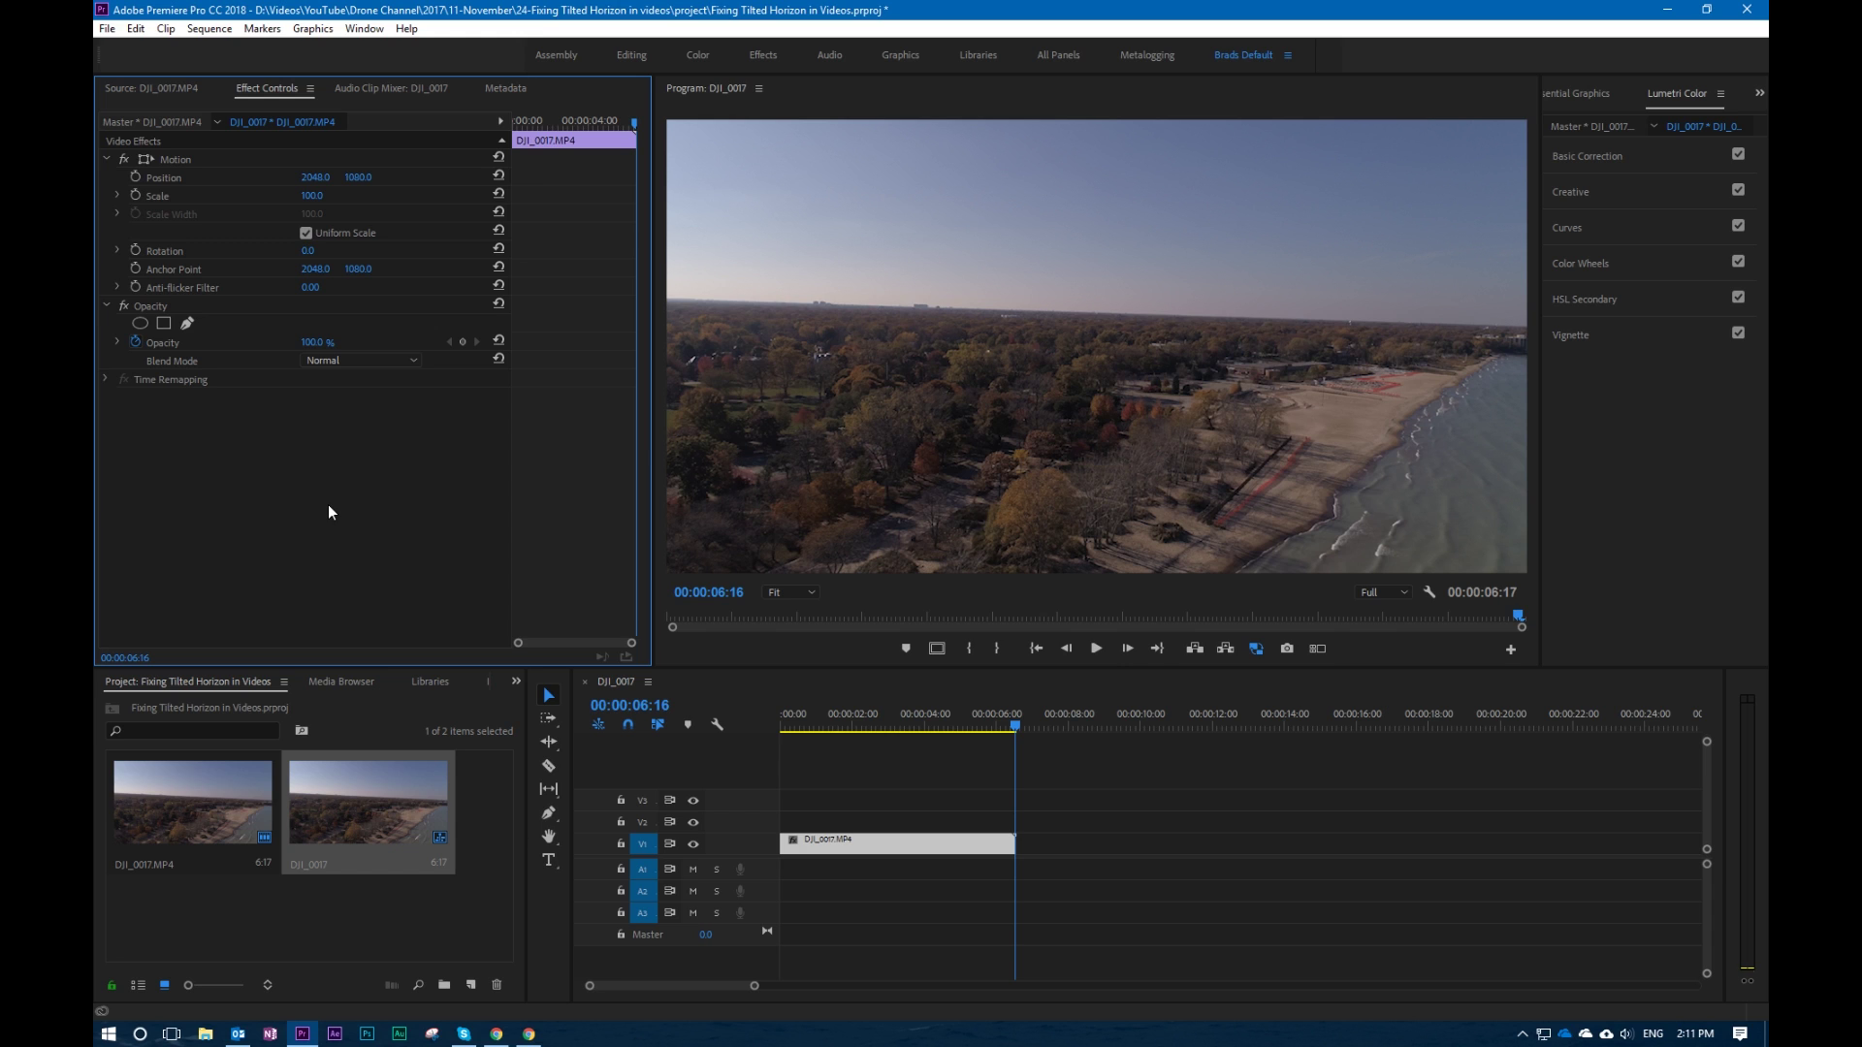
left_click(160, 185)
left_click(161, 254, "ctrl")
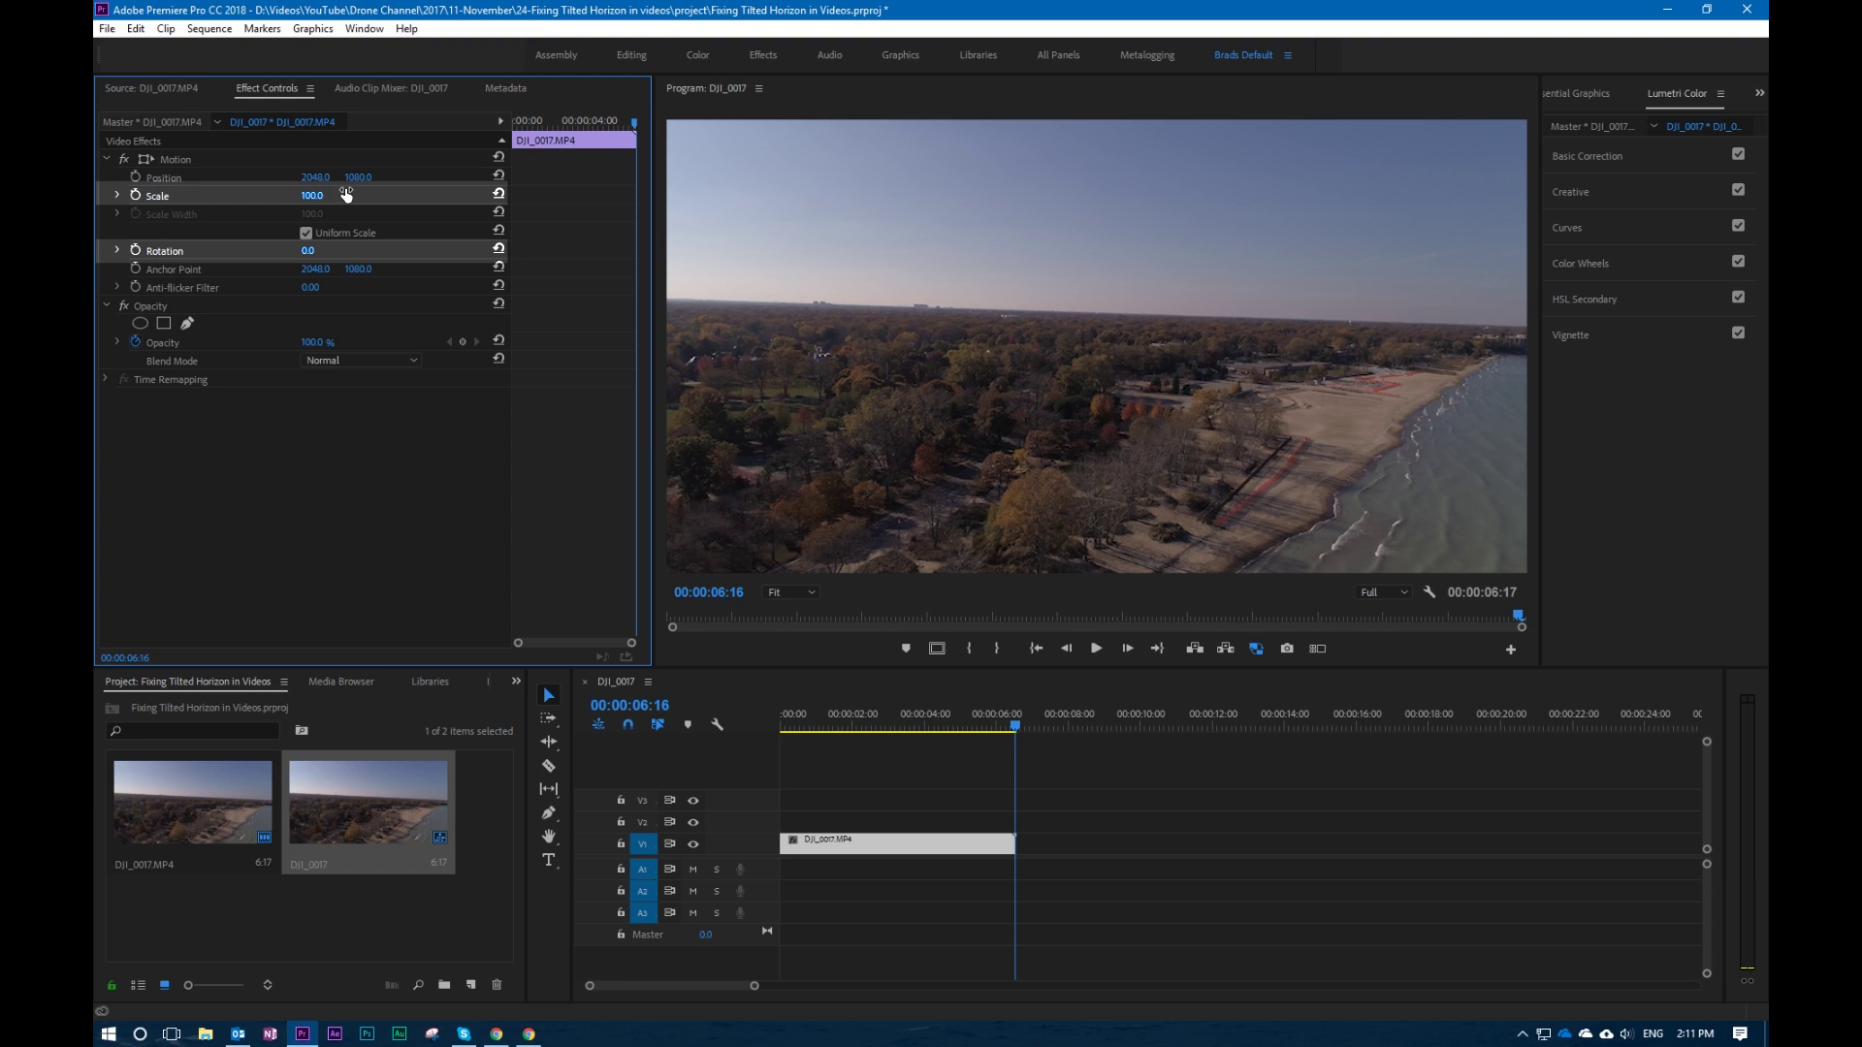
left_click(135, 195)
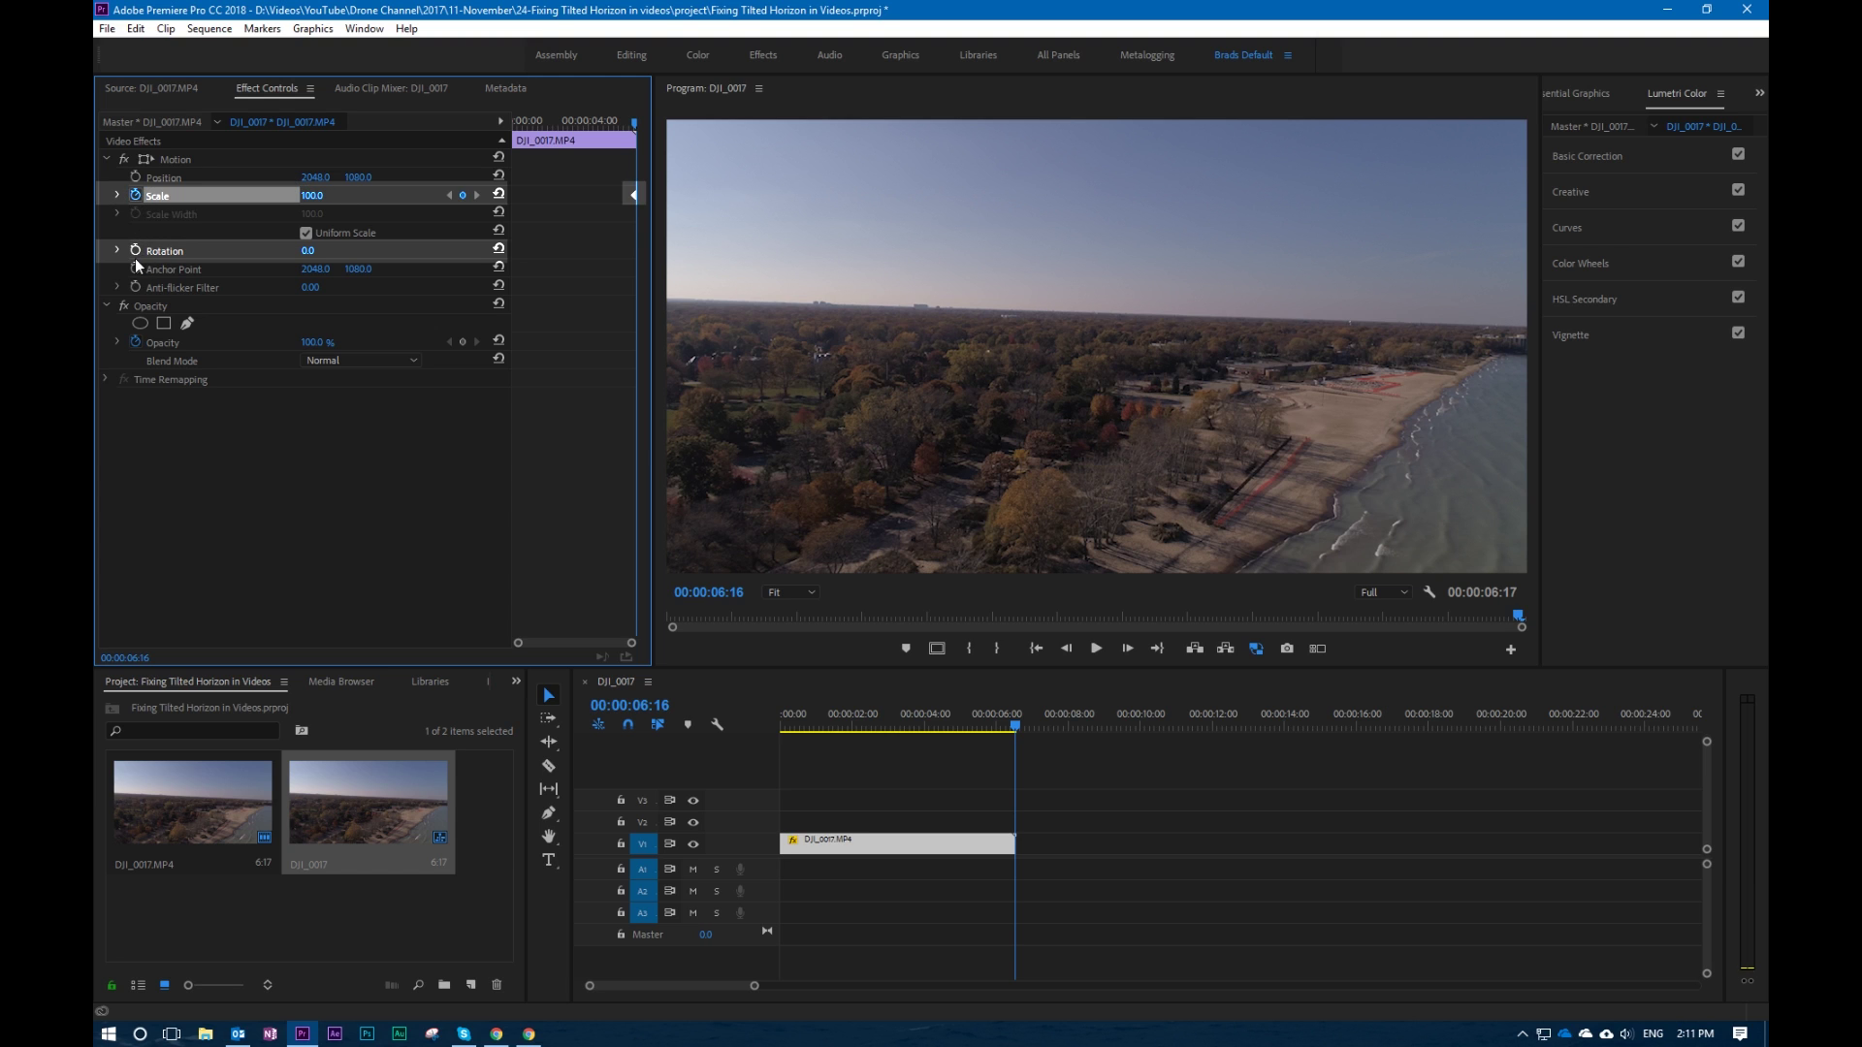
left_click(137, 252)
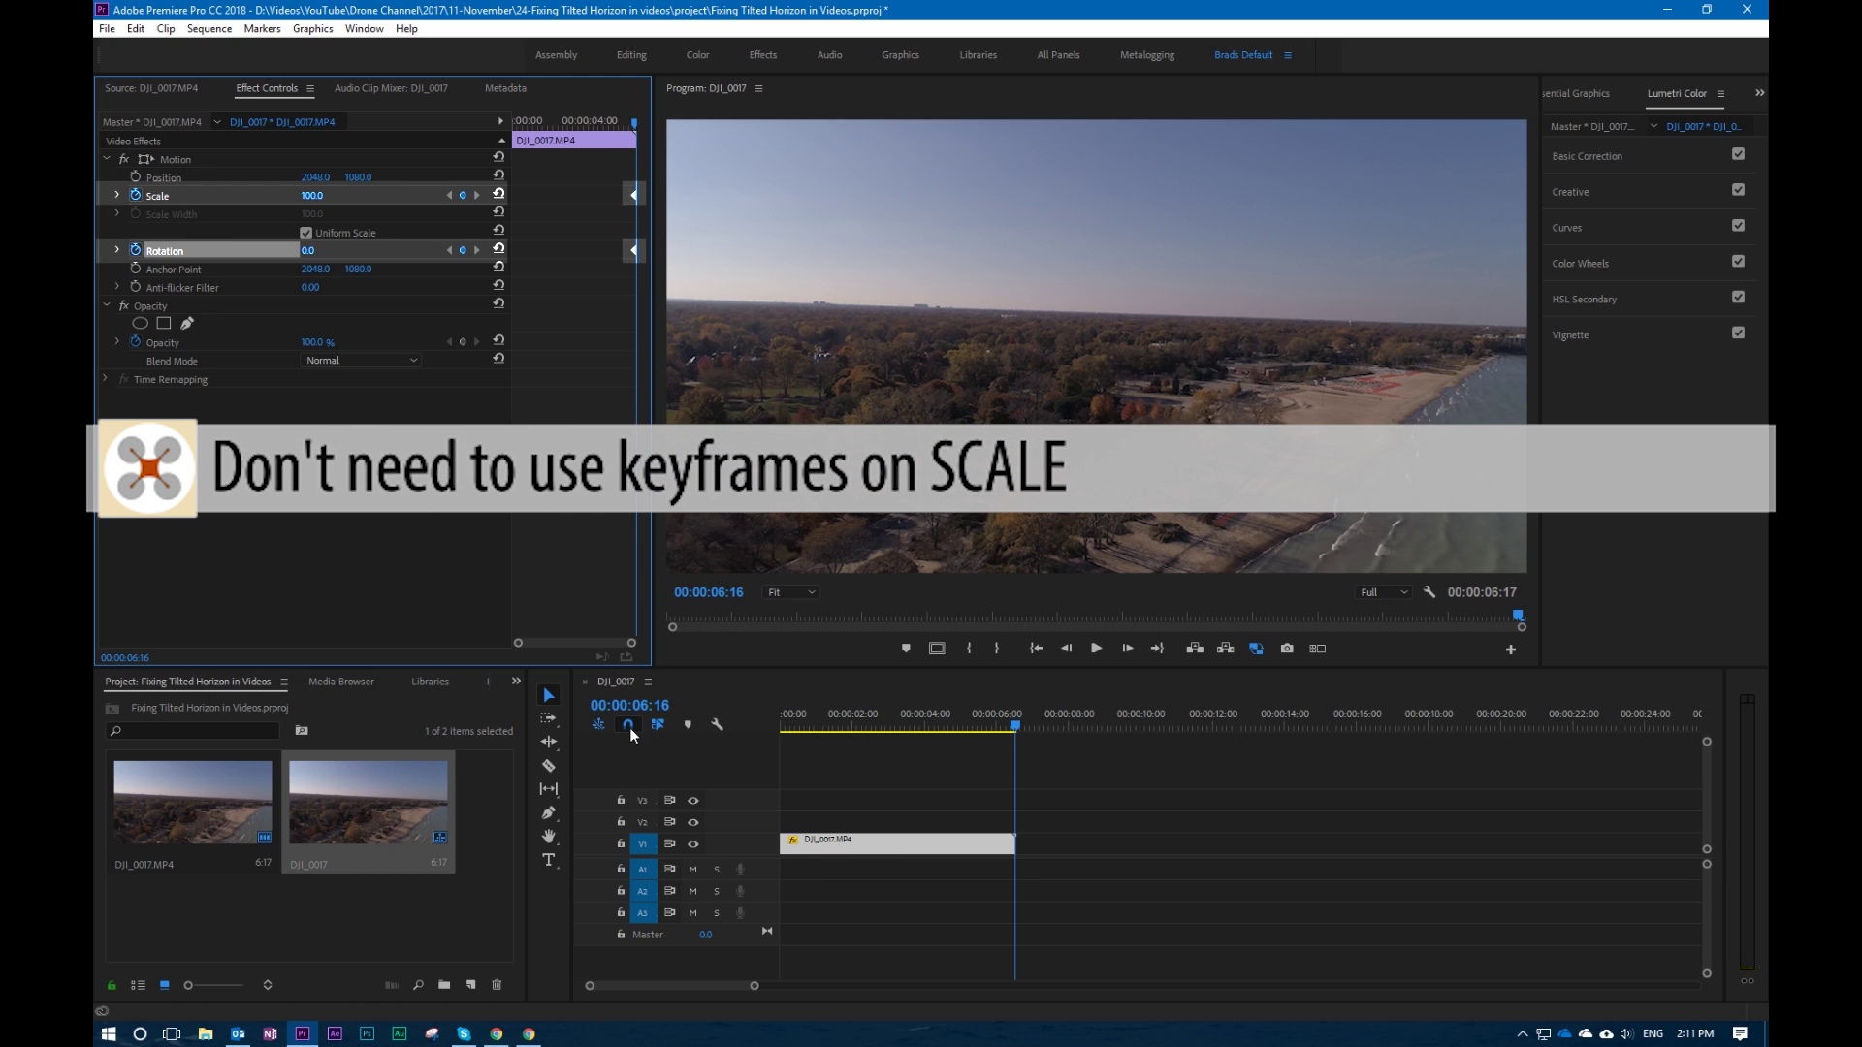
- Try last-frame rotations of -2°, then undo and nudge to about -1°
left_click(378, 268)
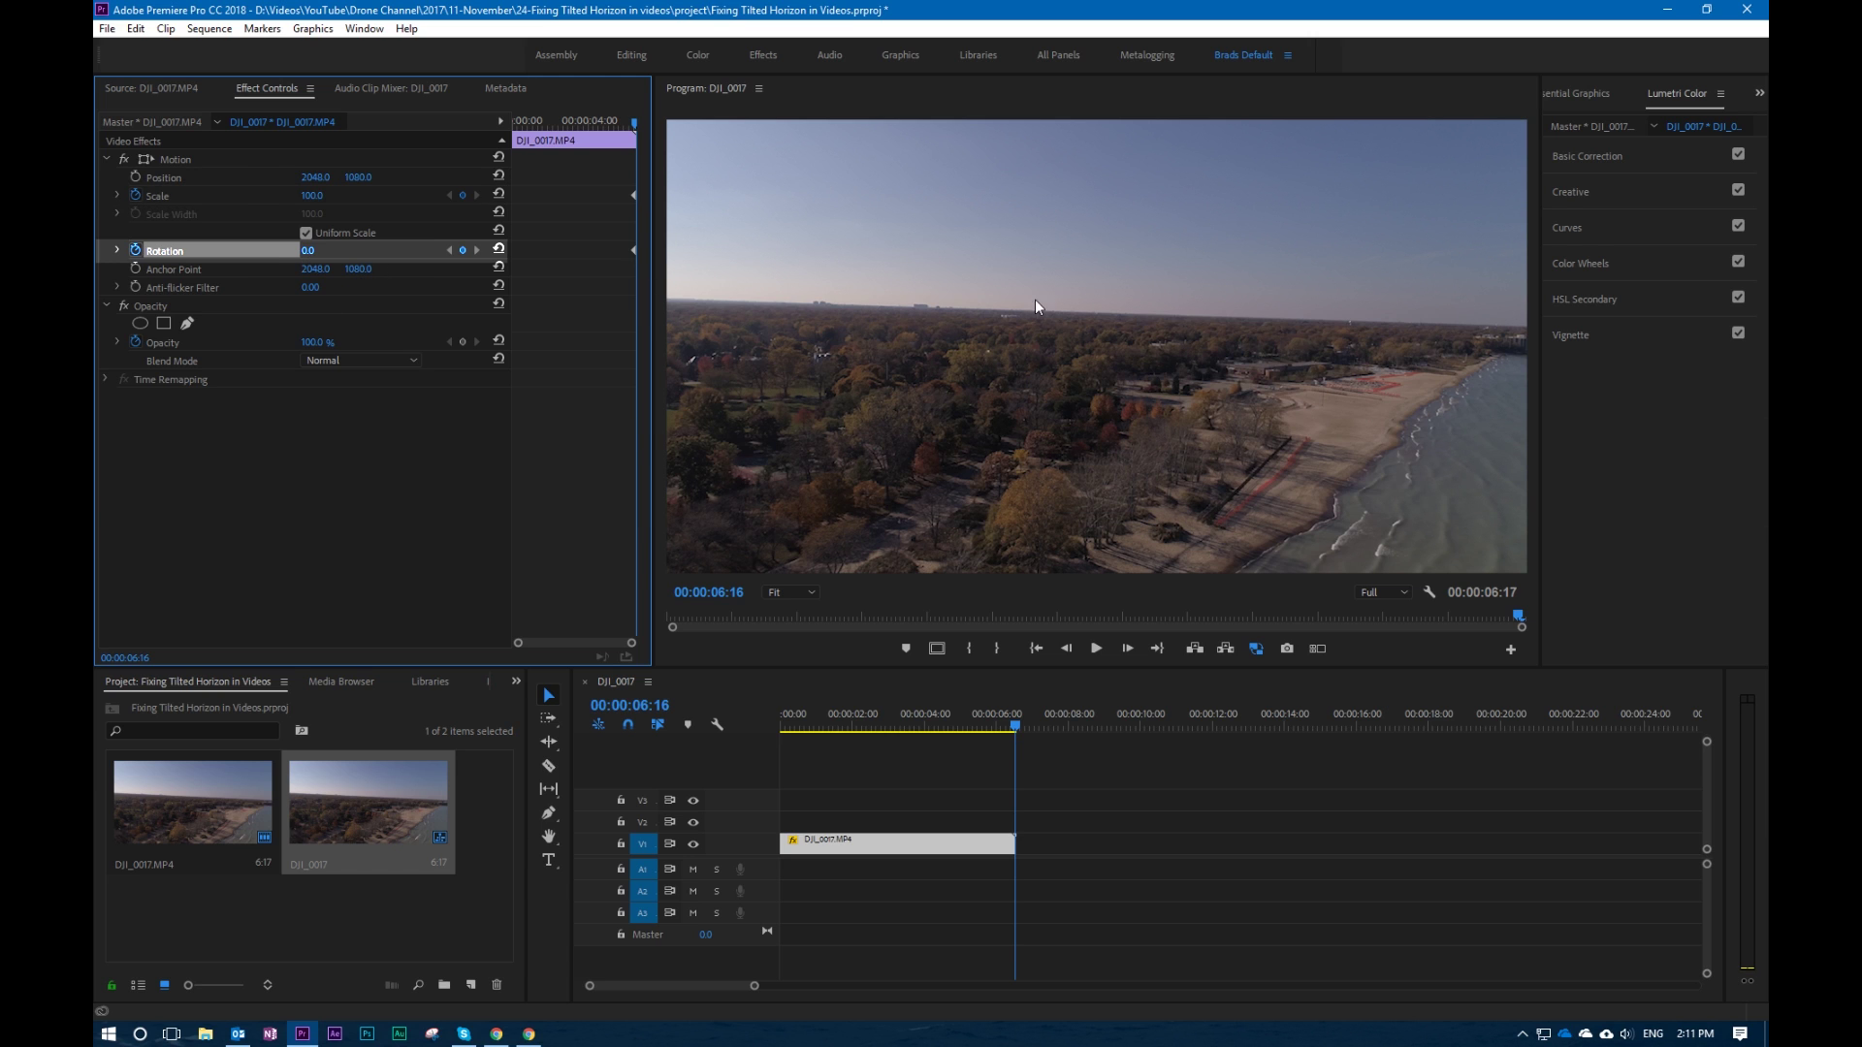
left_click(326, 255)
type("-2")
key("Return")
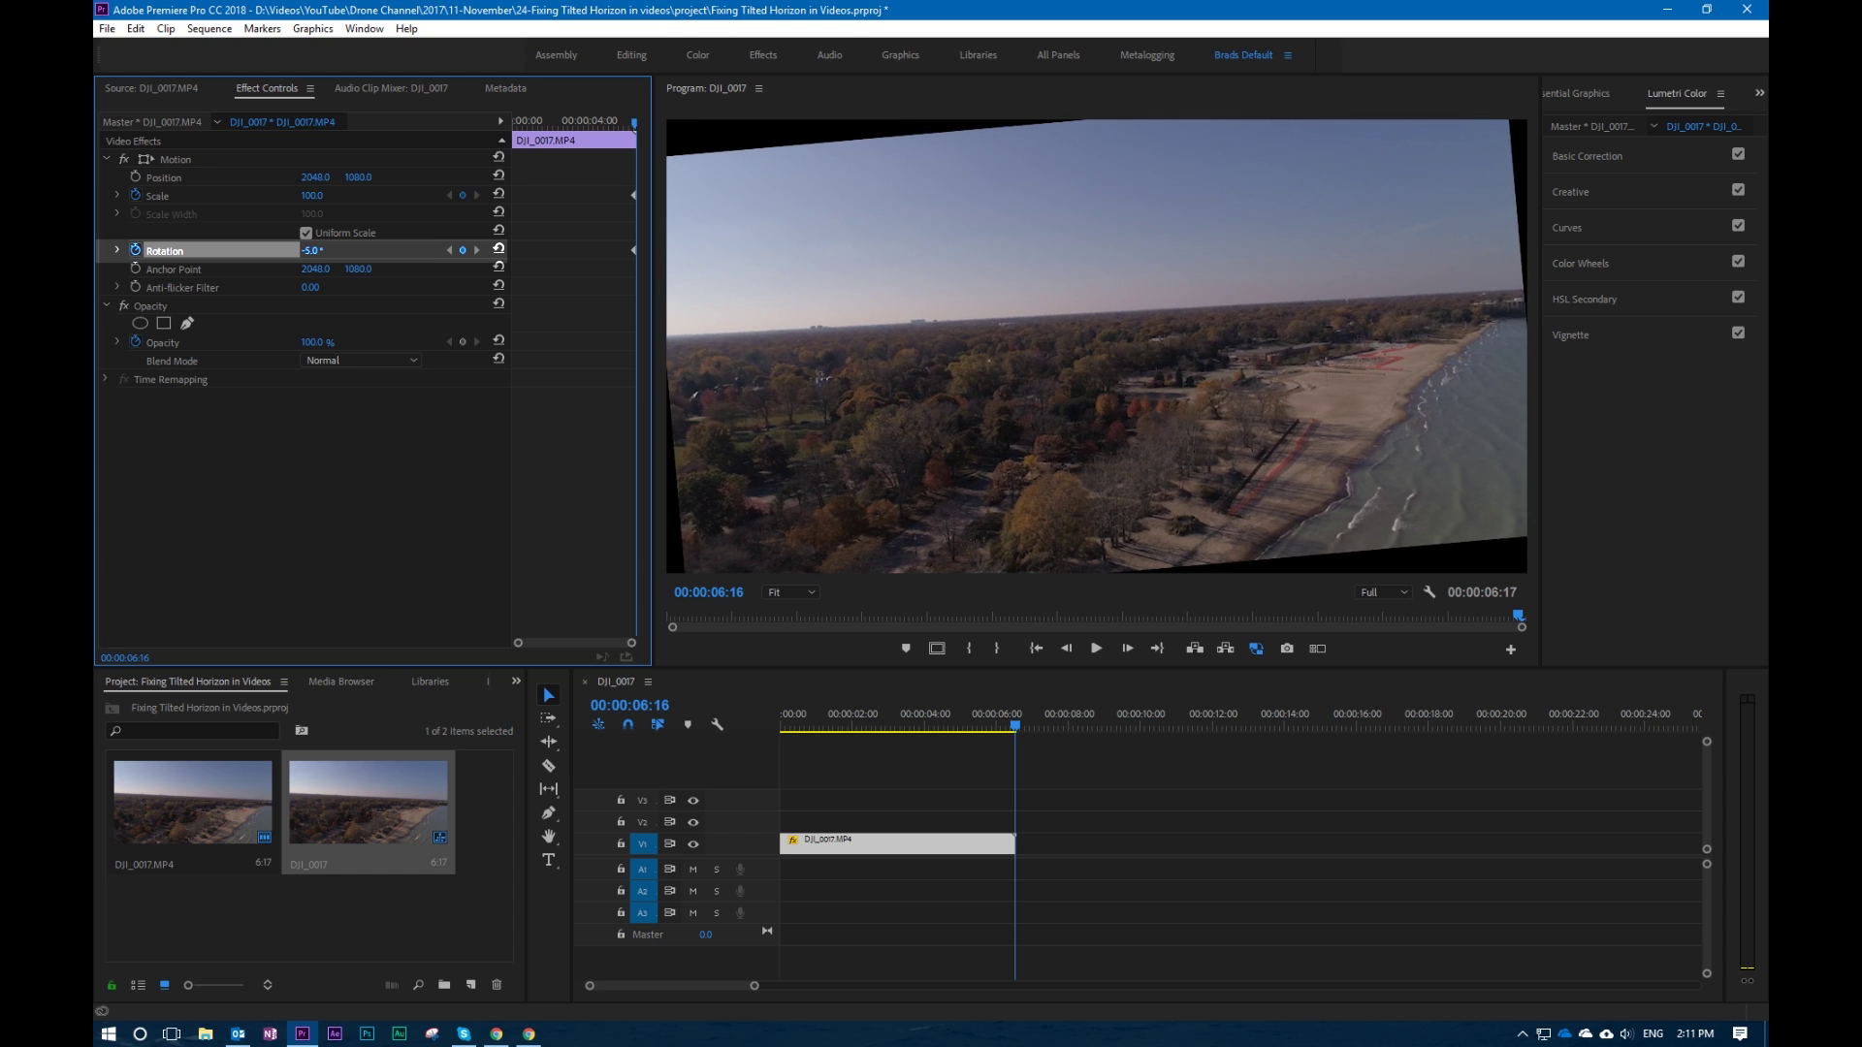
key("ctrl+z")
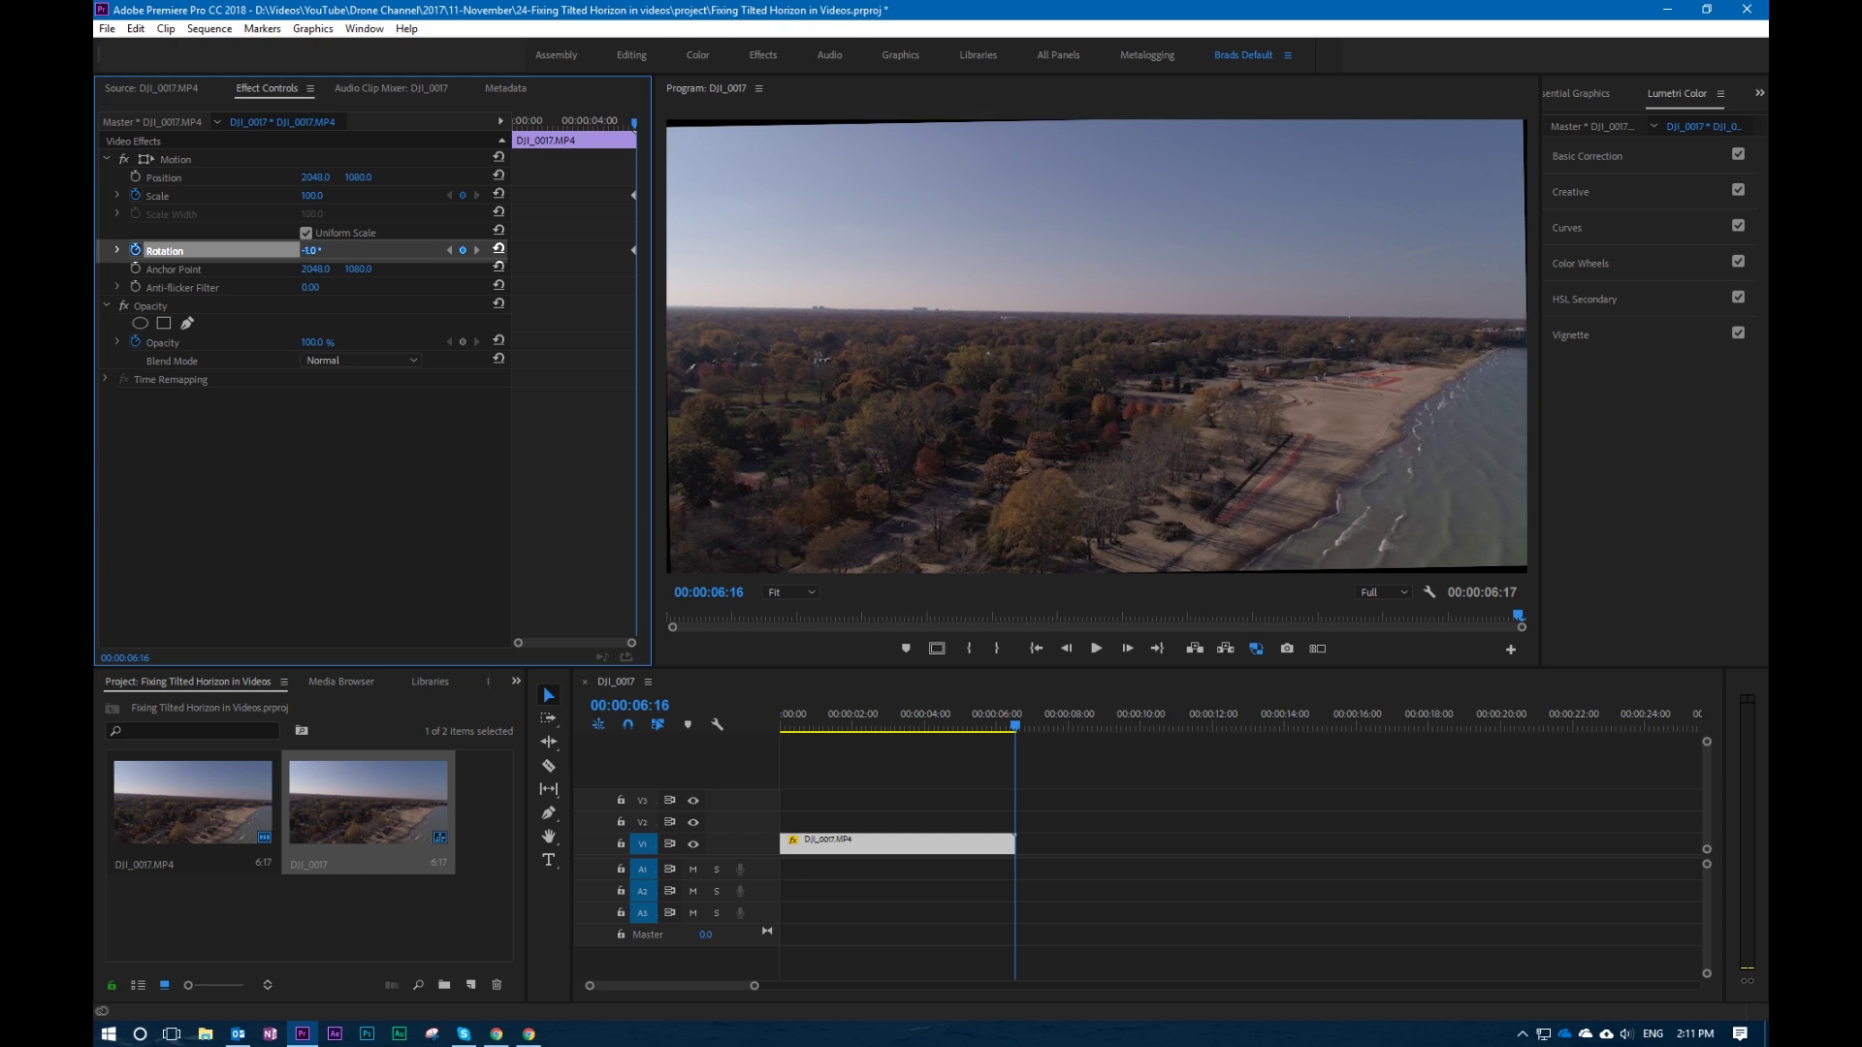
left_click_drag(327, 250, 330, 253)
- Settle the last-frame Rotation at -2.0° after testing -1.5°
left_click(330, 251)
type("-1.5")
key("Return")
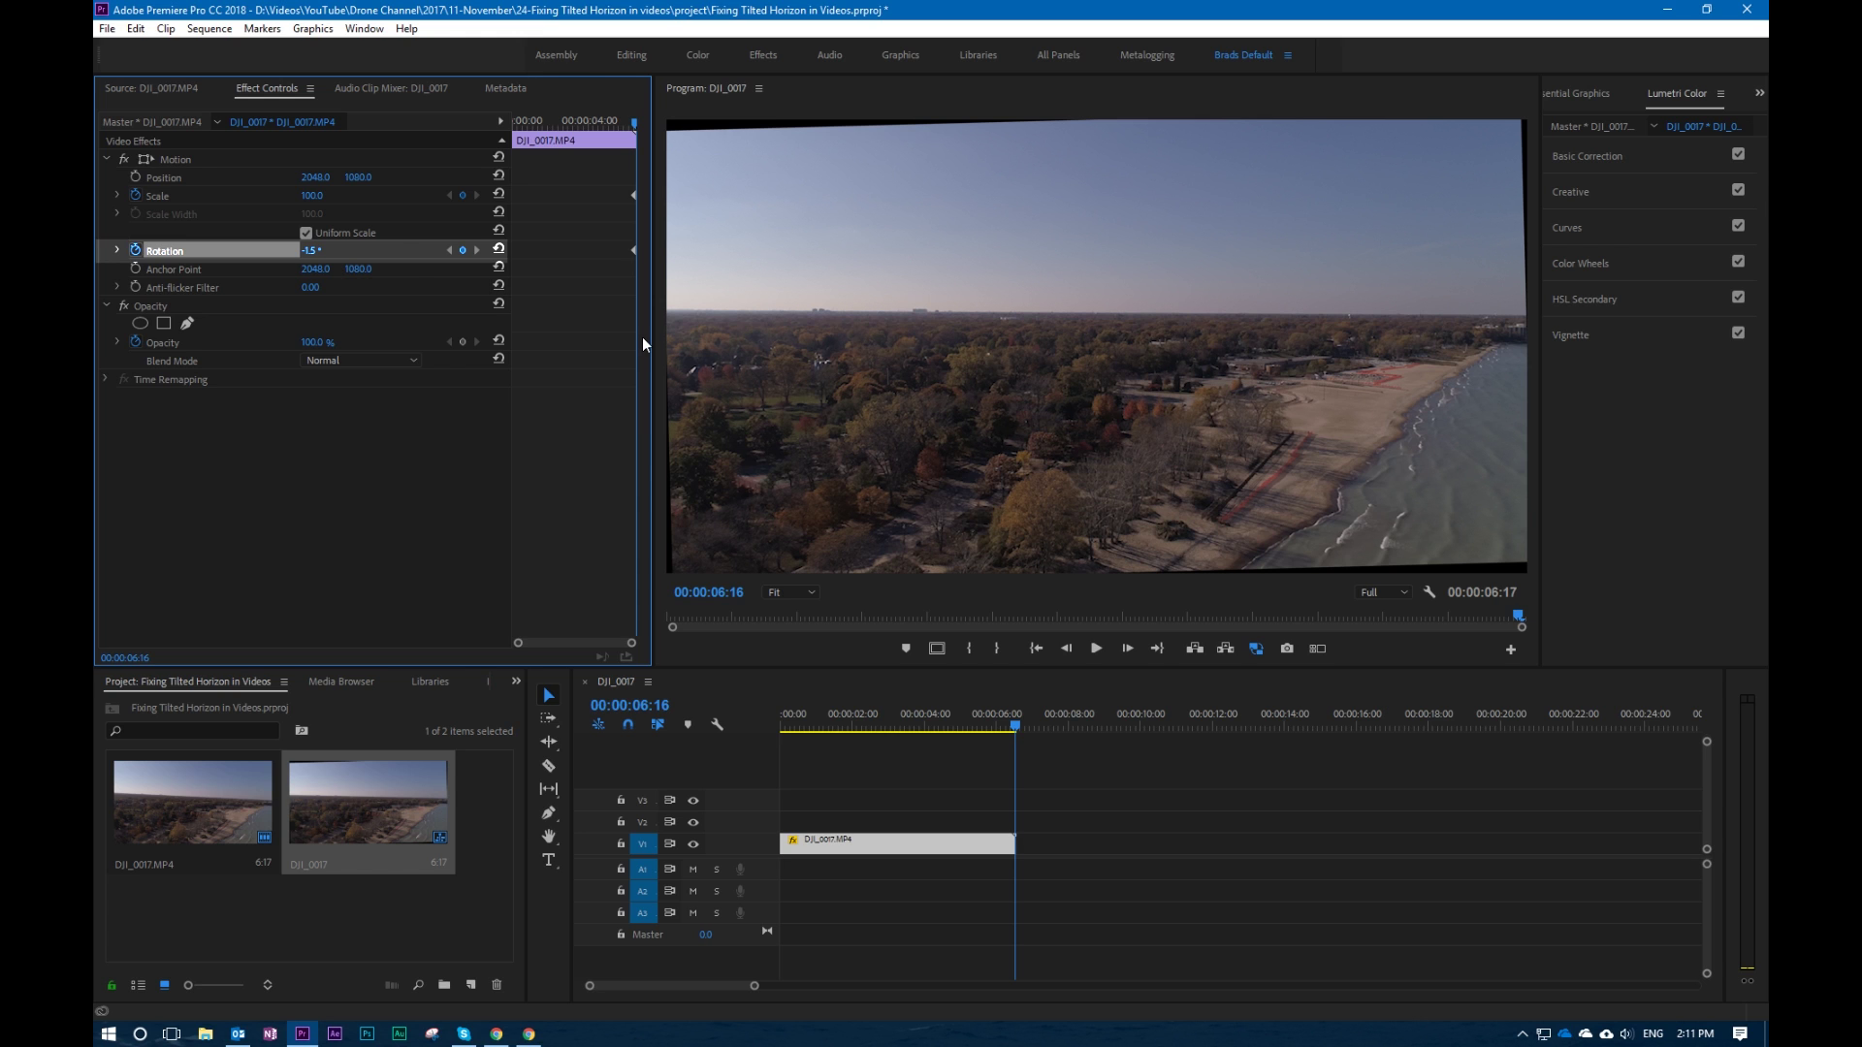
left_click(309, 250)
type("-2")
key("Return")
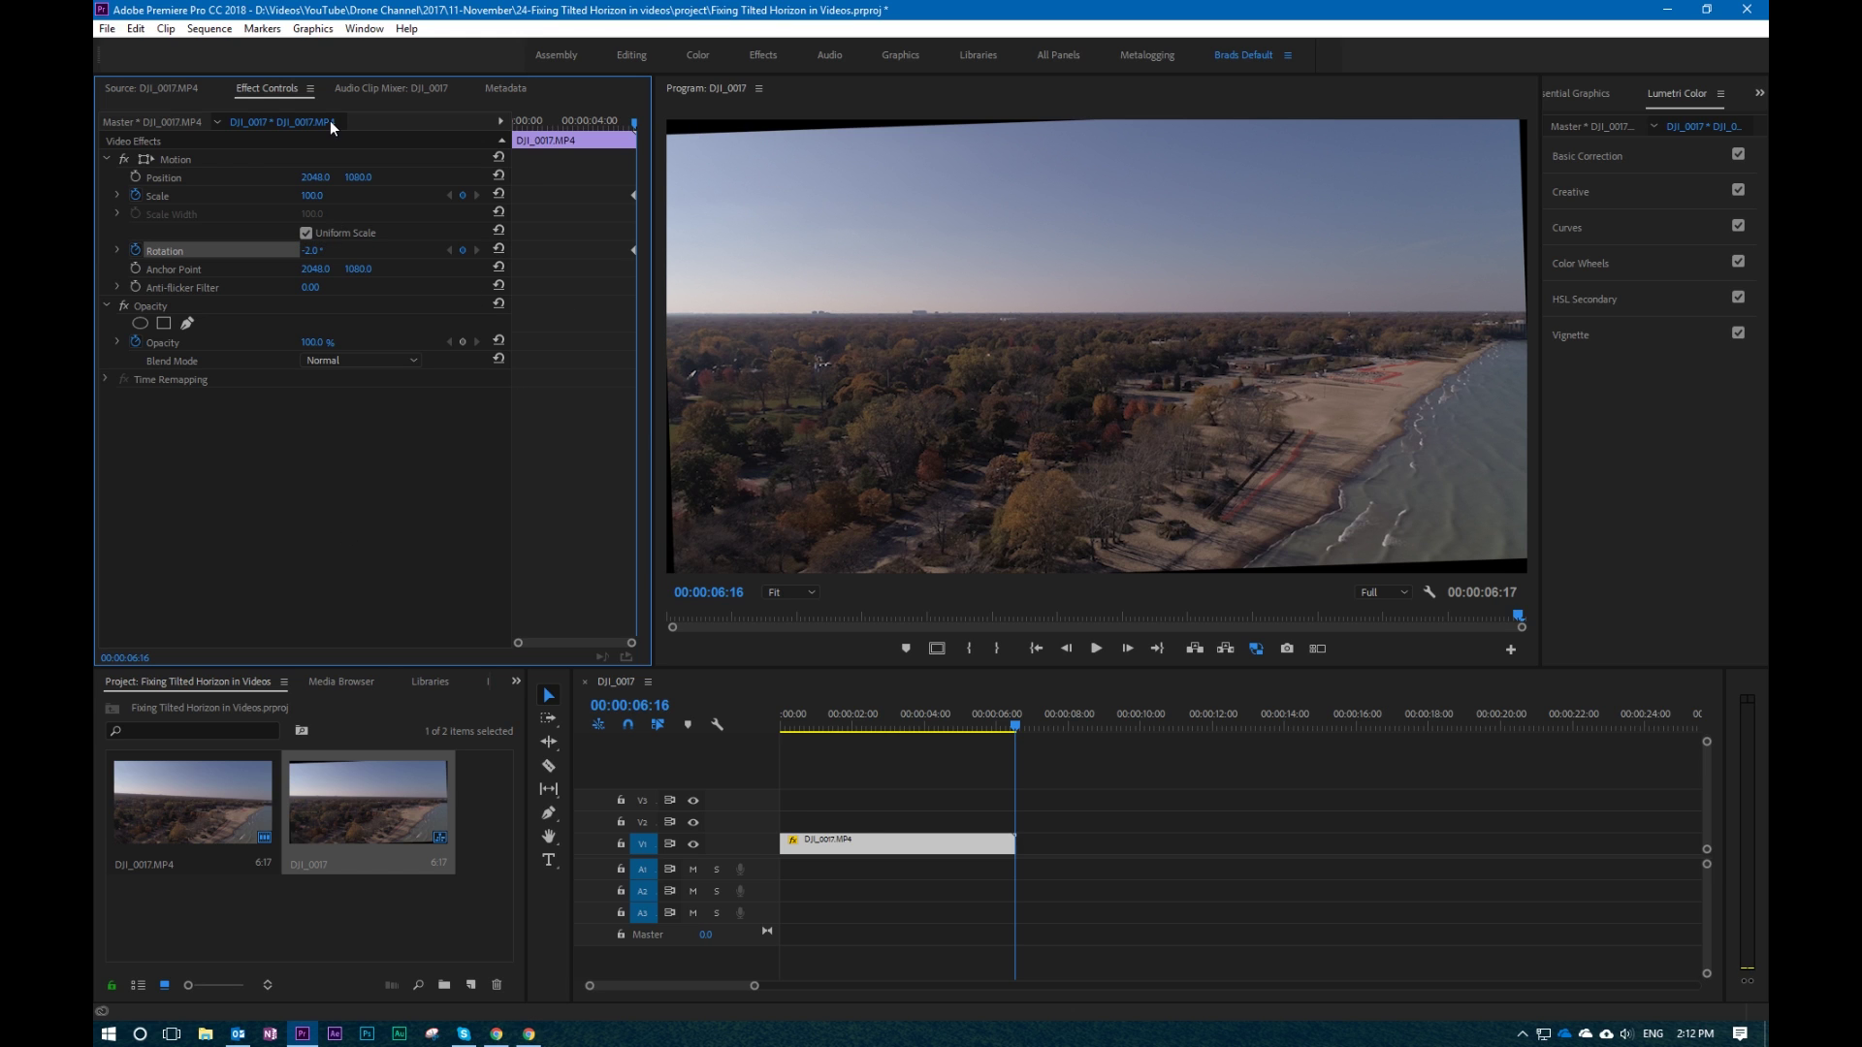
- Scale the last frame up to 108% after trying 105%, then return the playhead to the start
left_click(312, 195)
type("105")
key("Return")
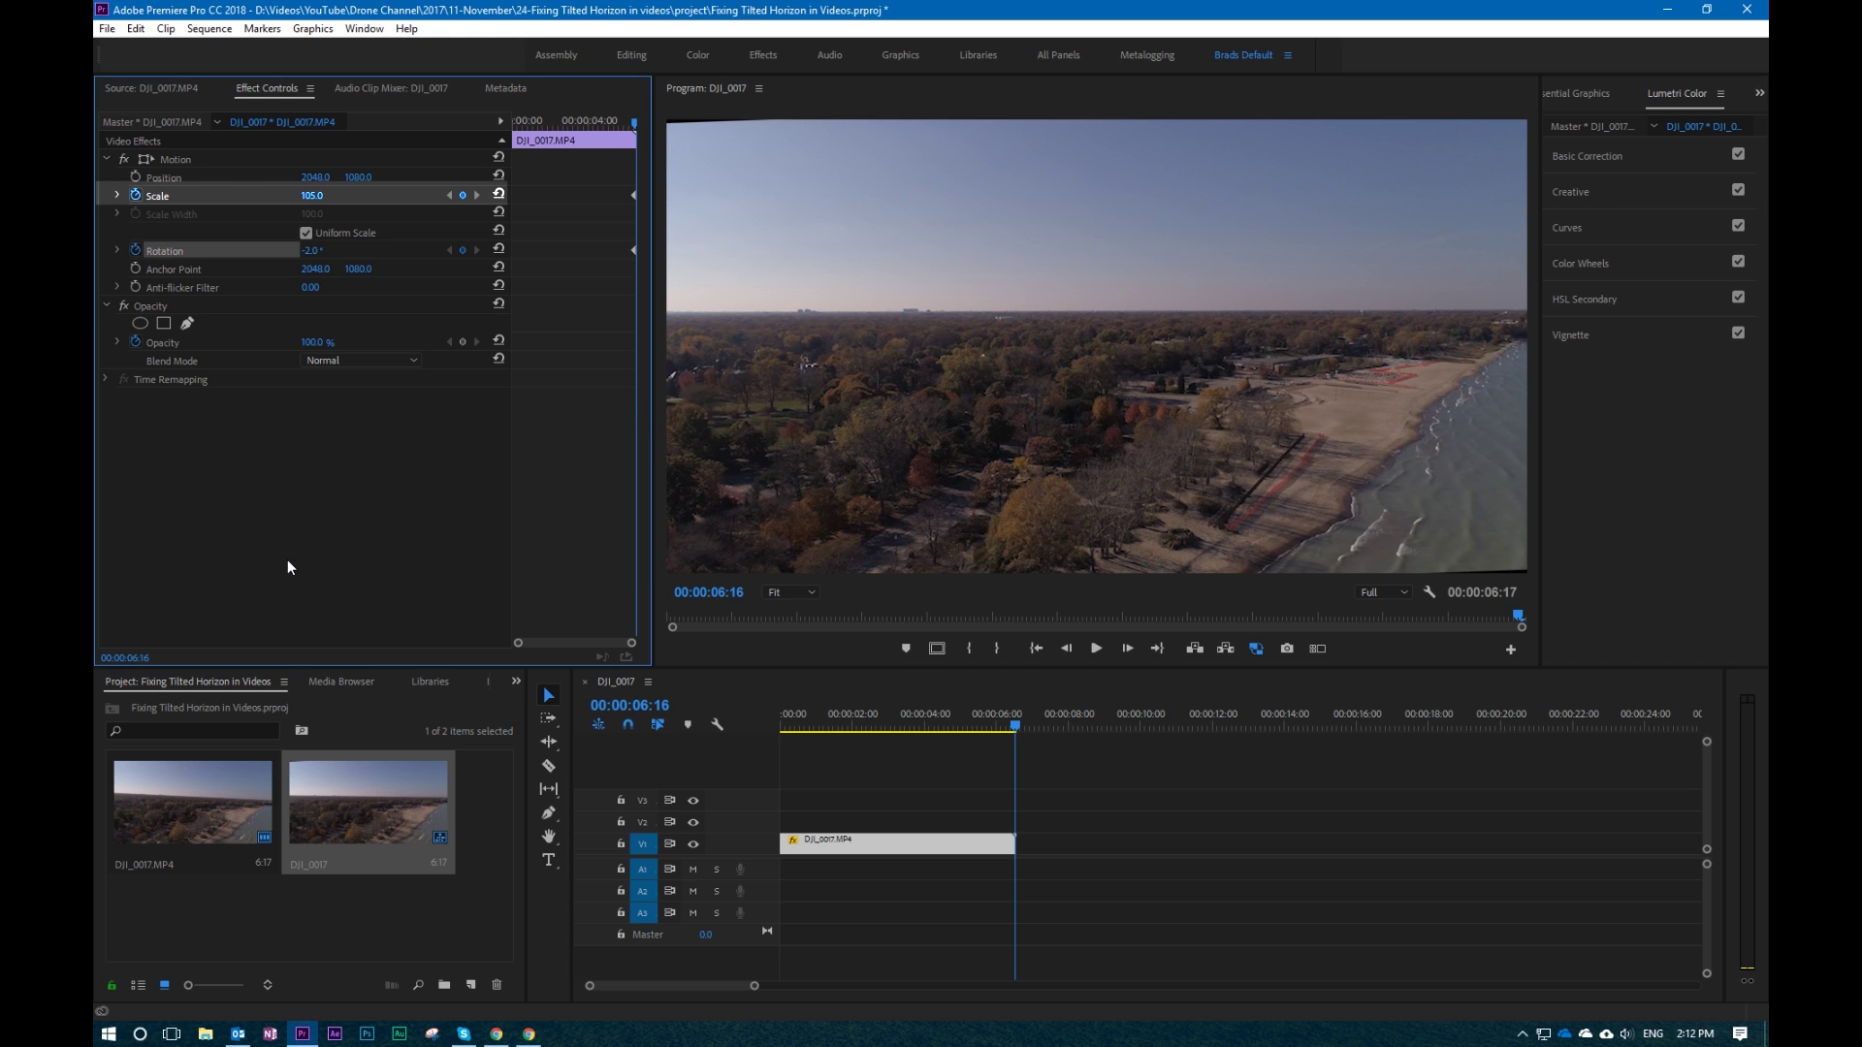
left_click(323, 193)
type("108")
key("Return")
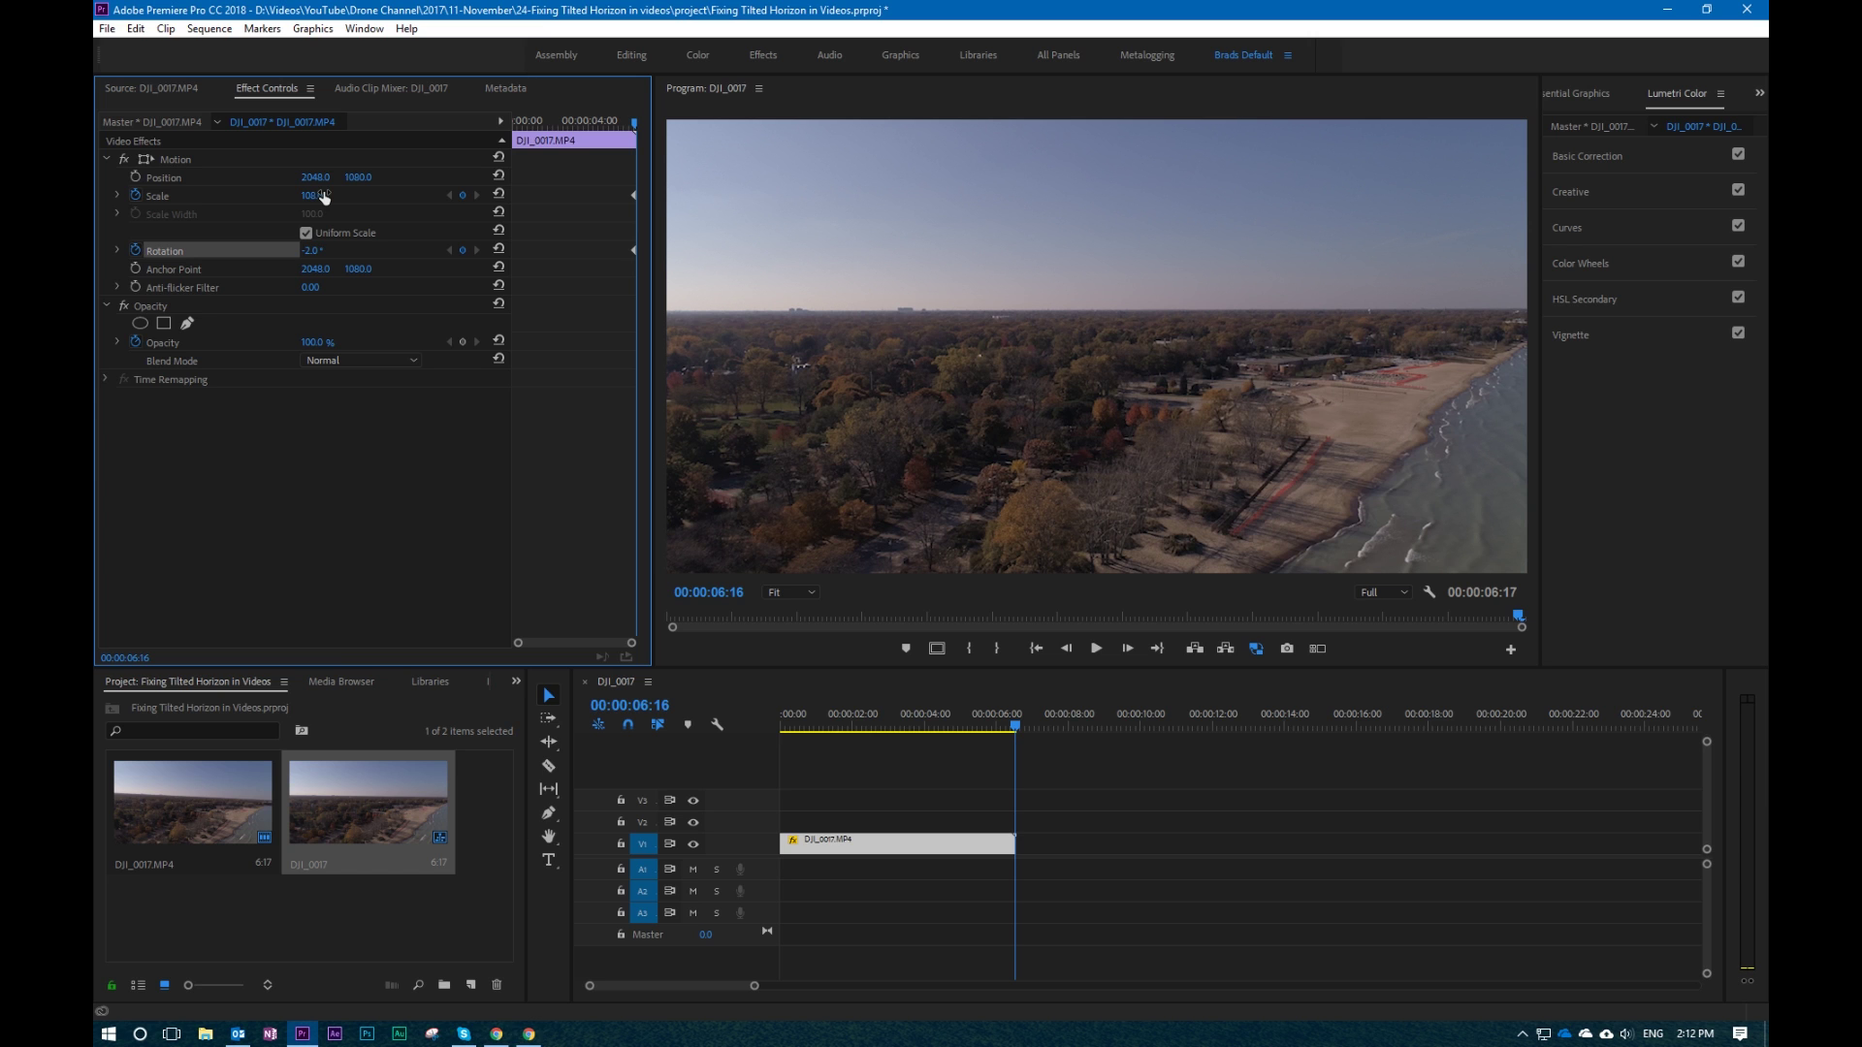
key("Home")
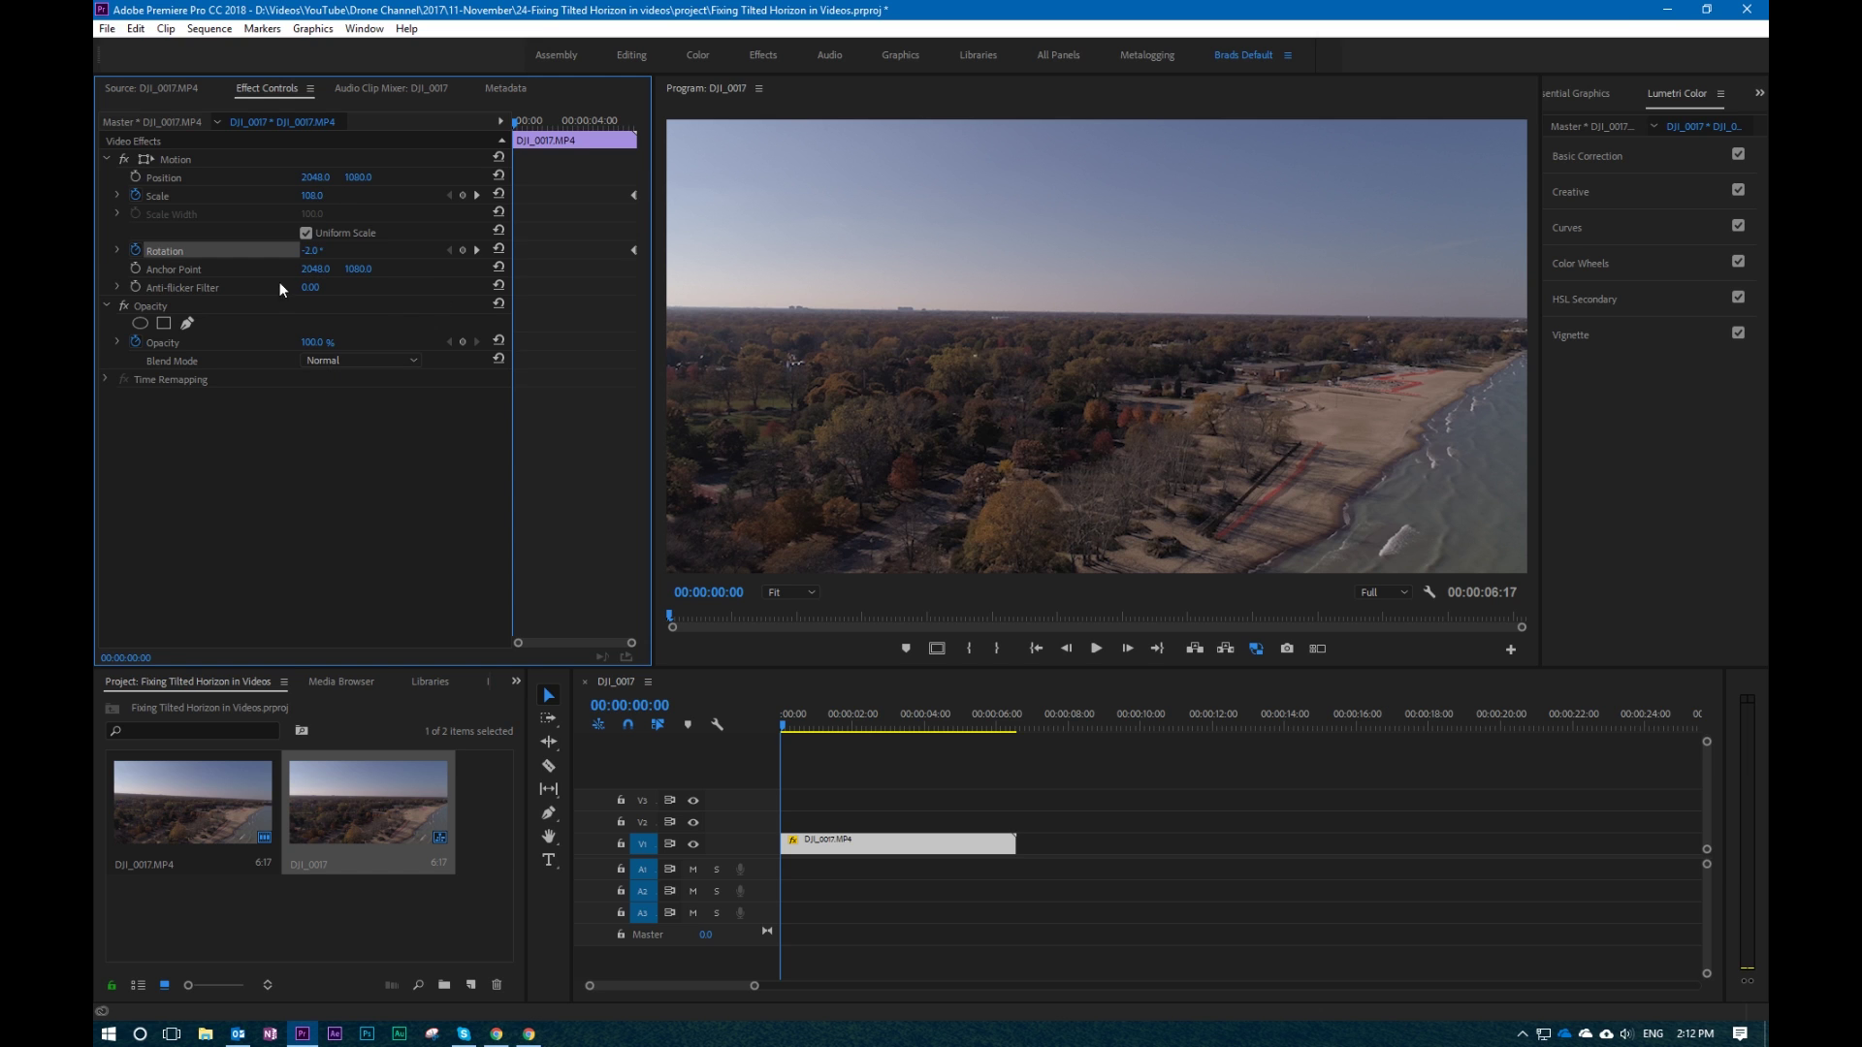
- Add a Rotation keyframe of -2.5° at 00:00:00:00
left_click(425, 274)
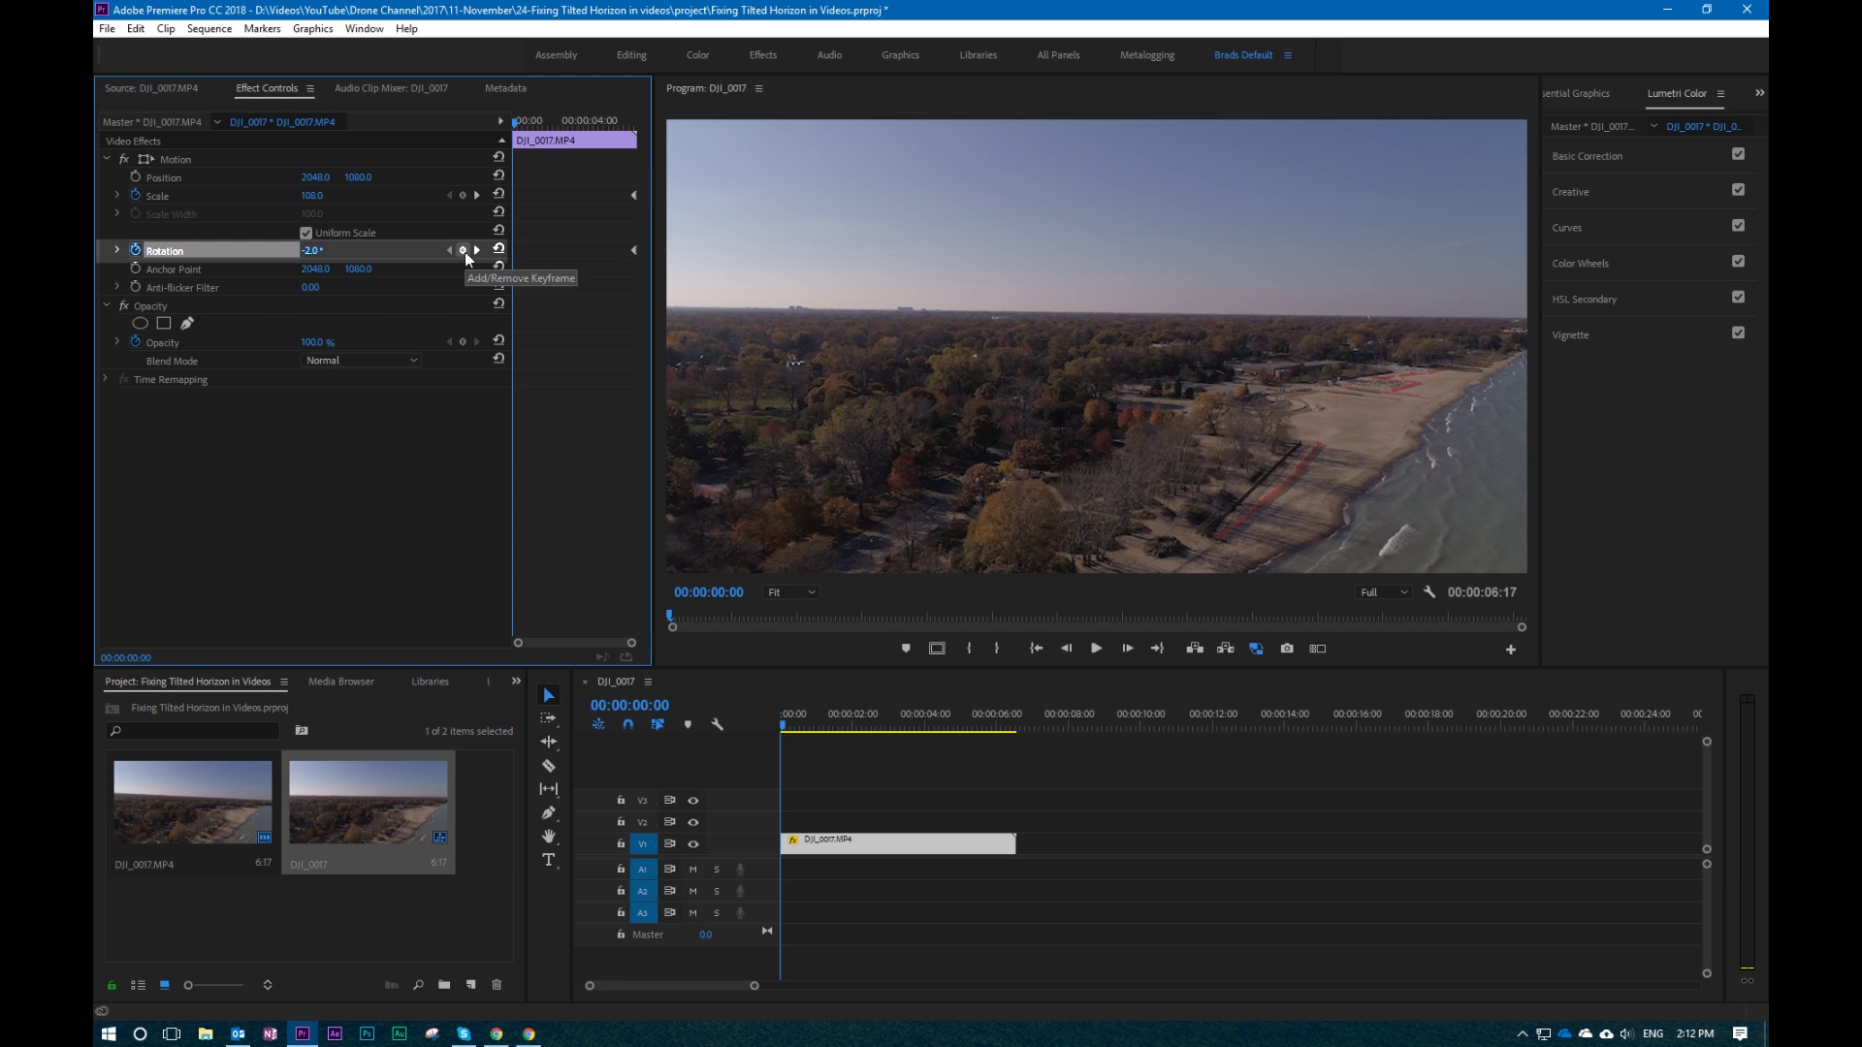
left_click(464, 251)
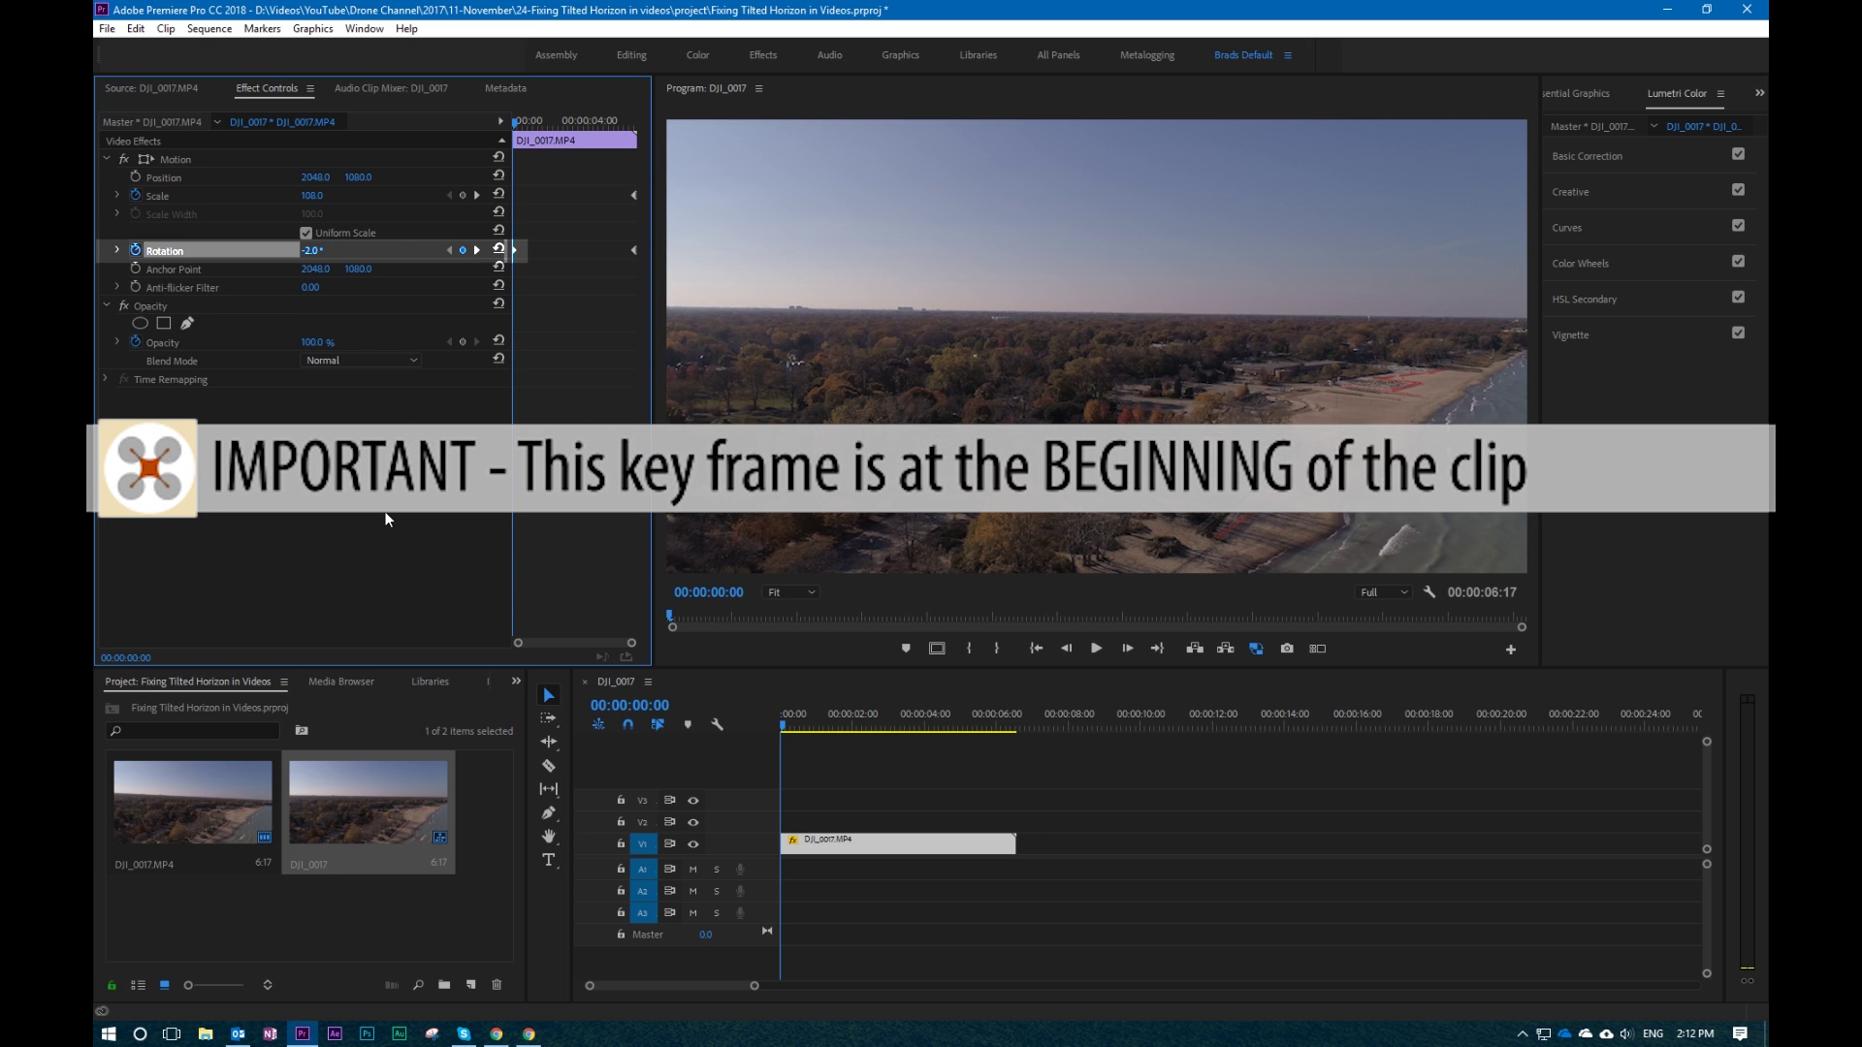
left_click(312, 250)
type("-2.5")
key("Return")
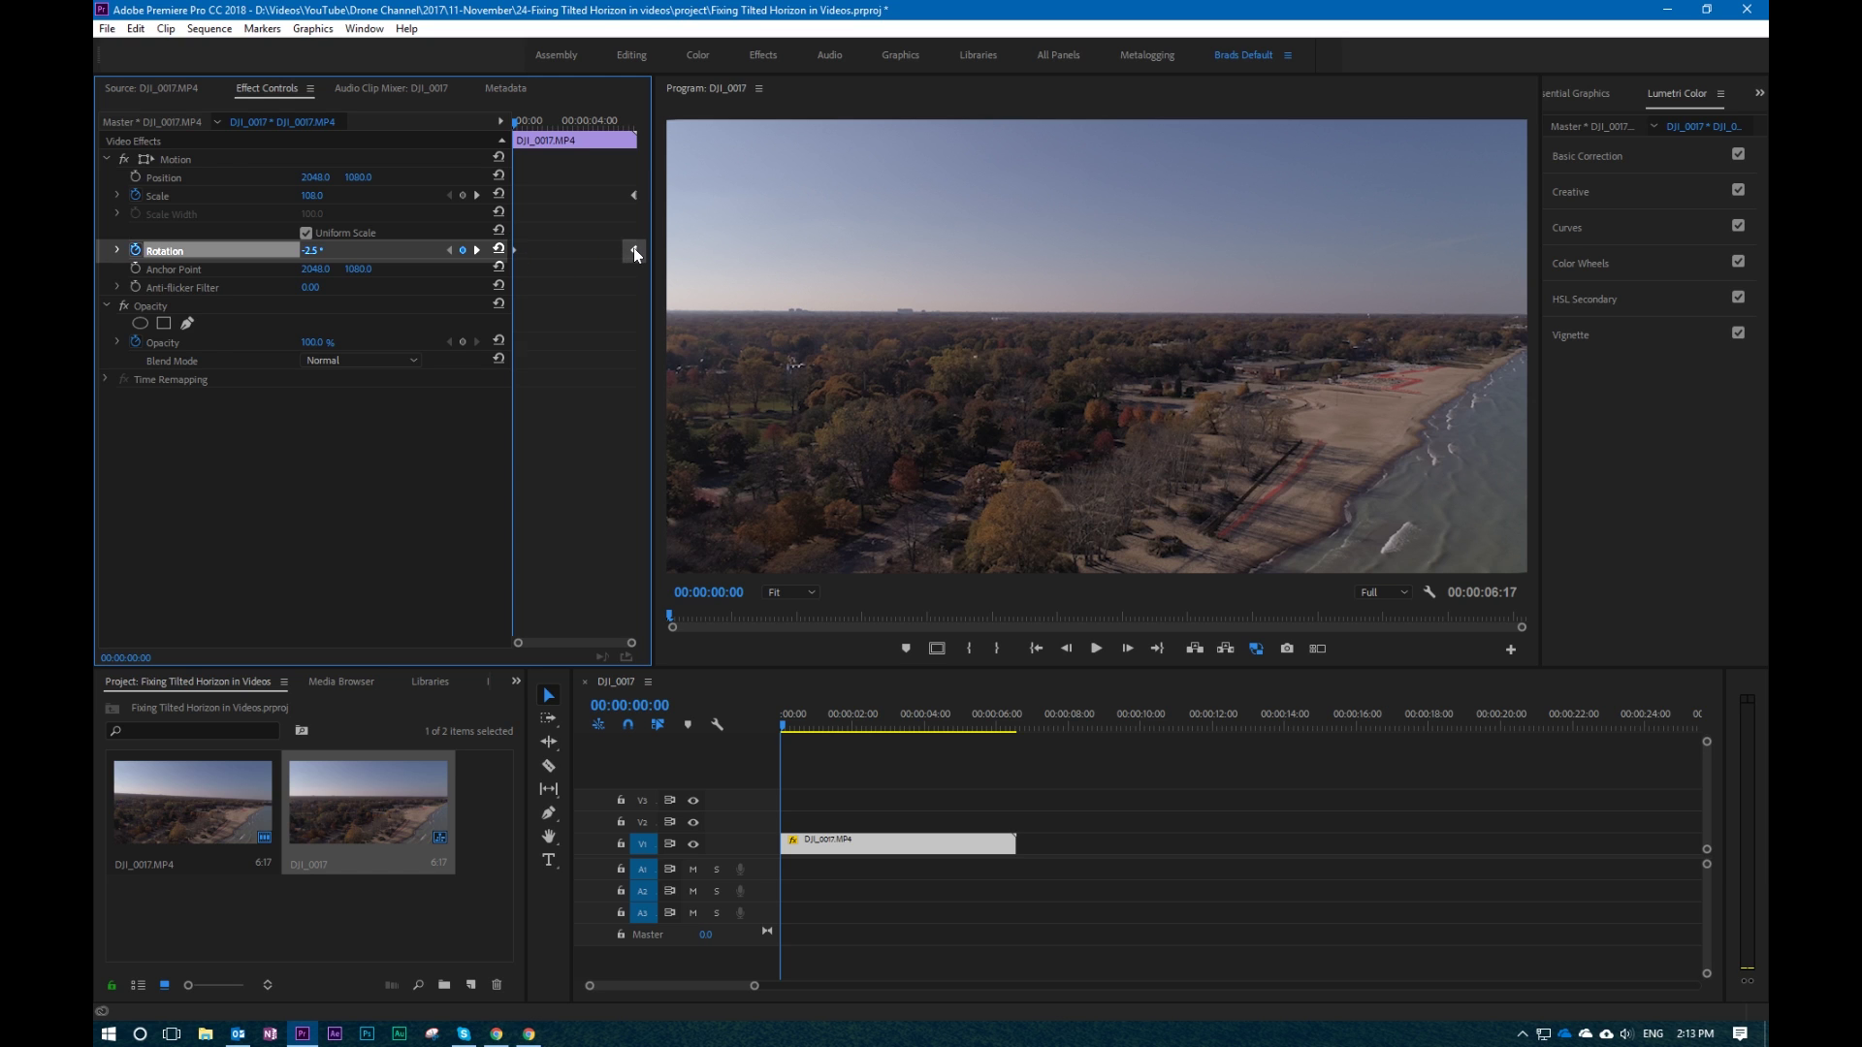
left_click(595, 507)
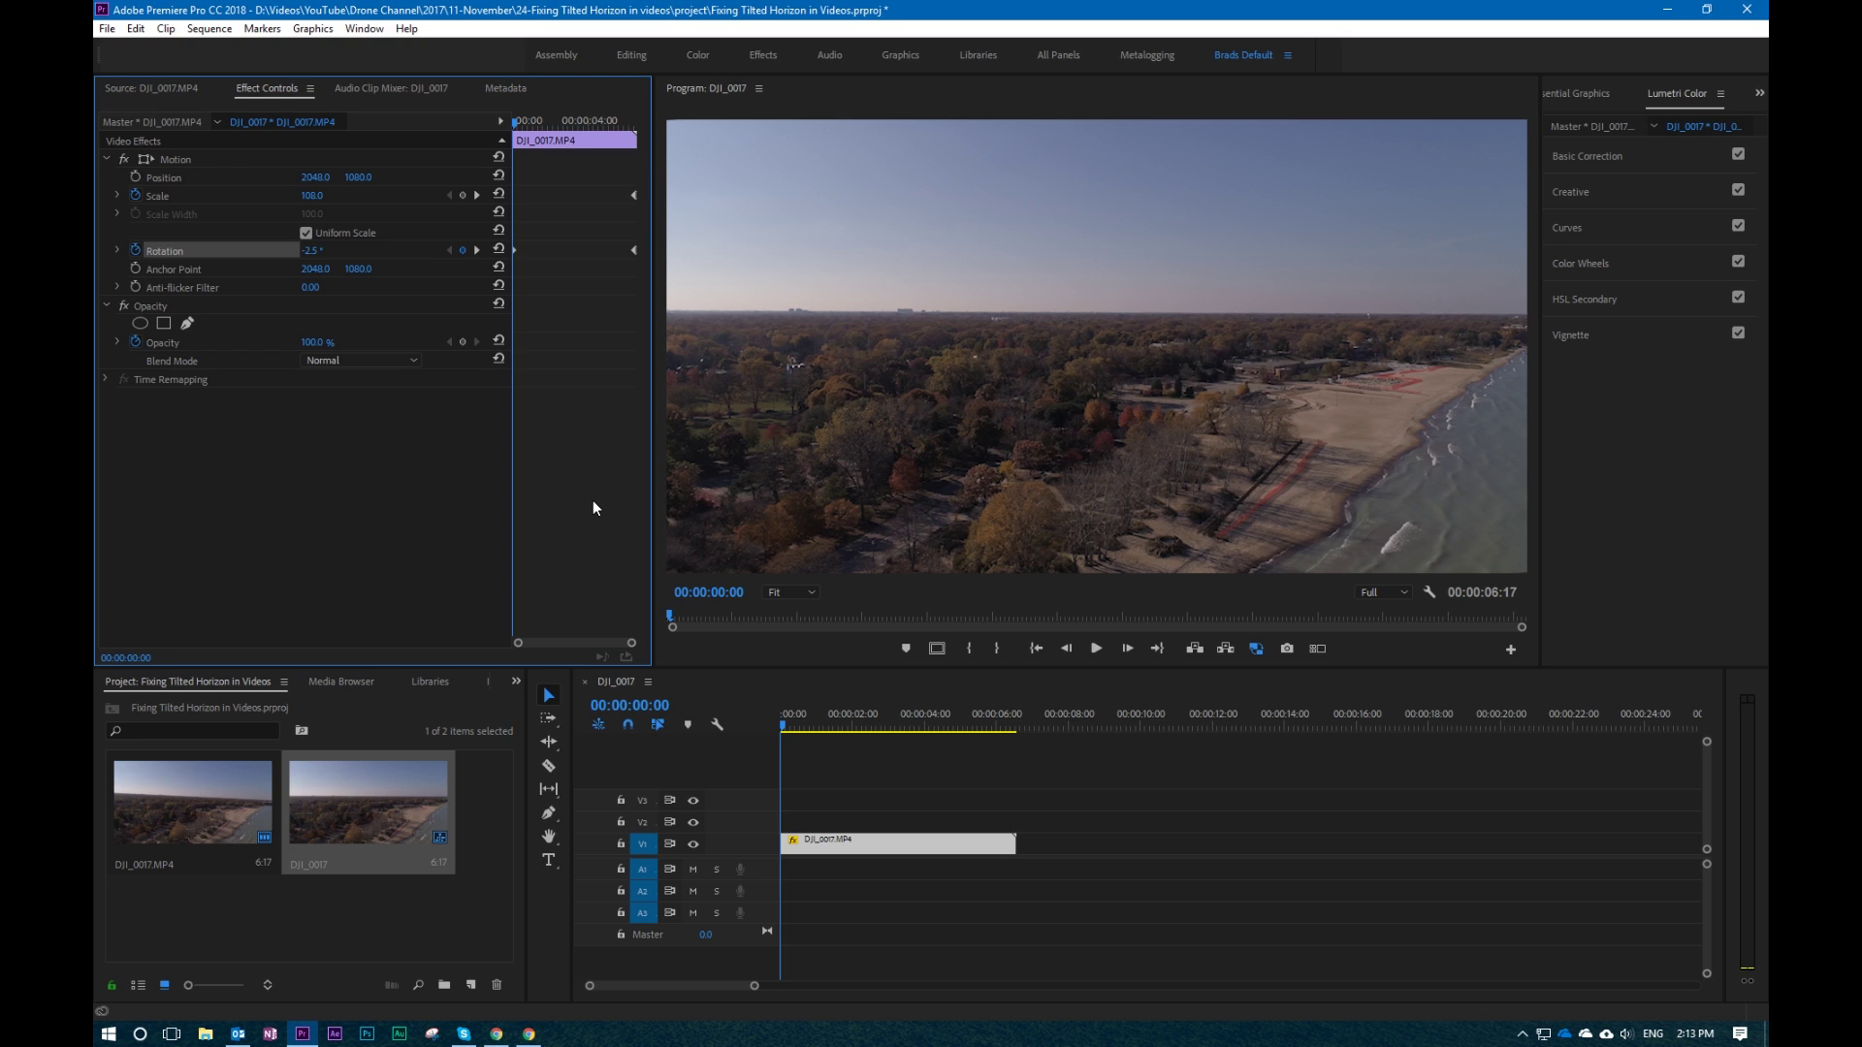
key("space")
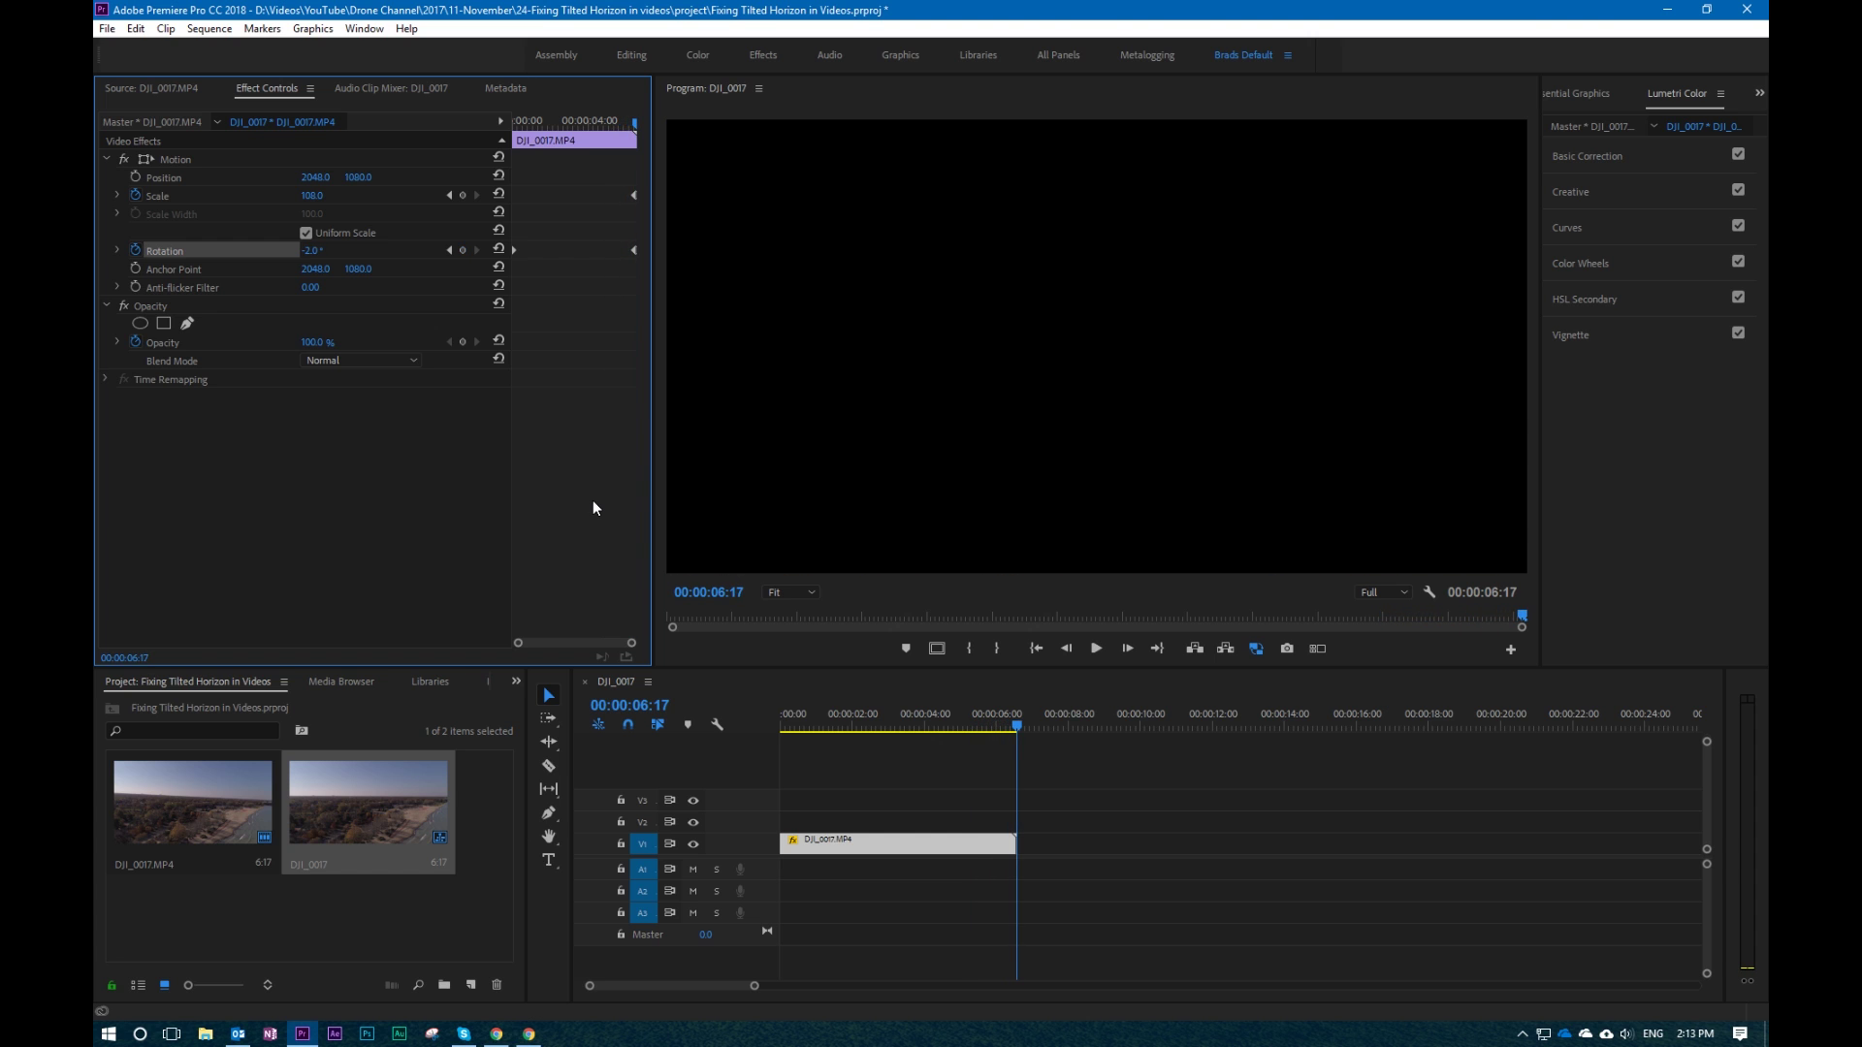
key("Left")
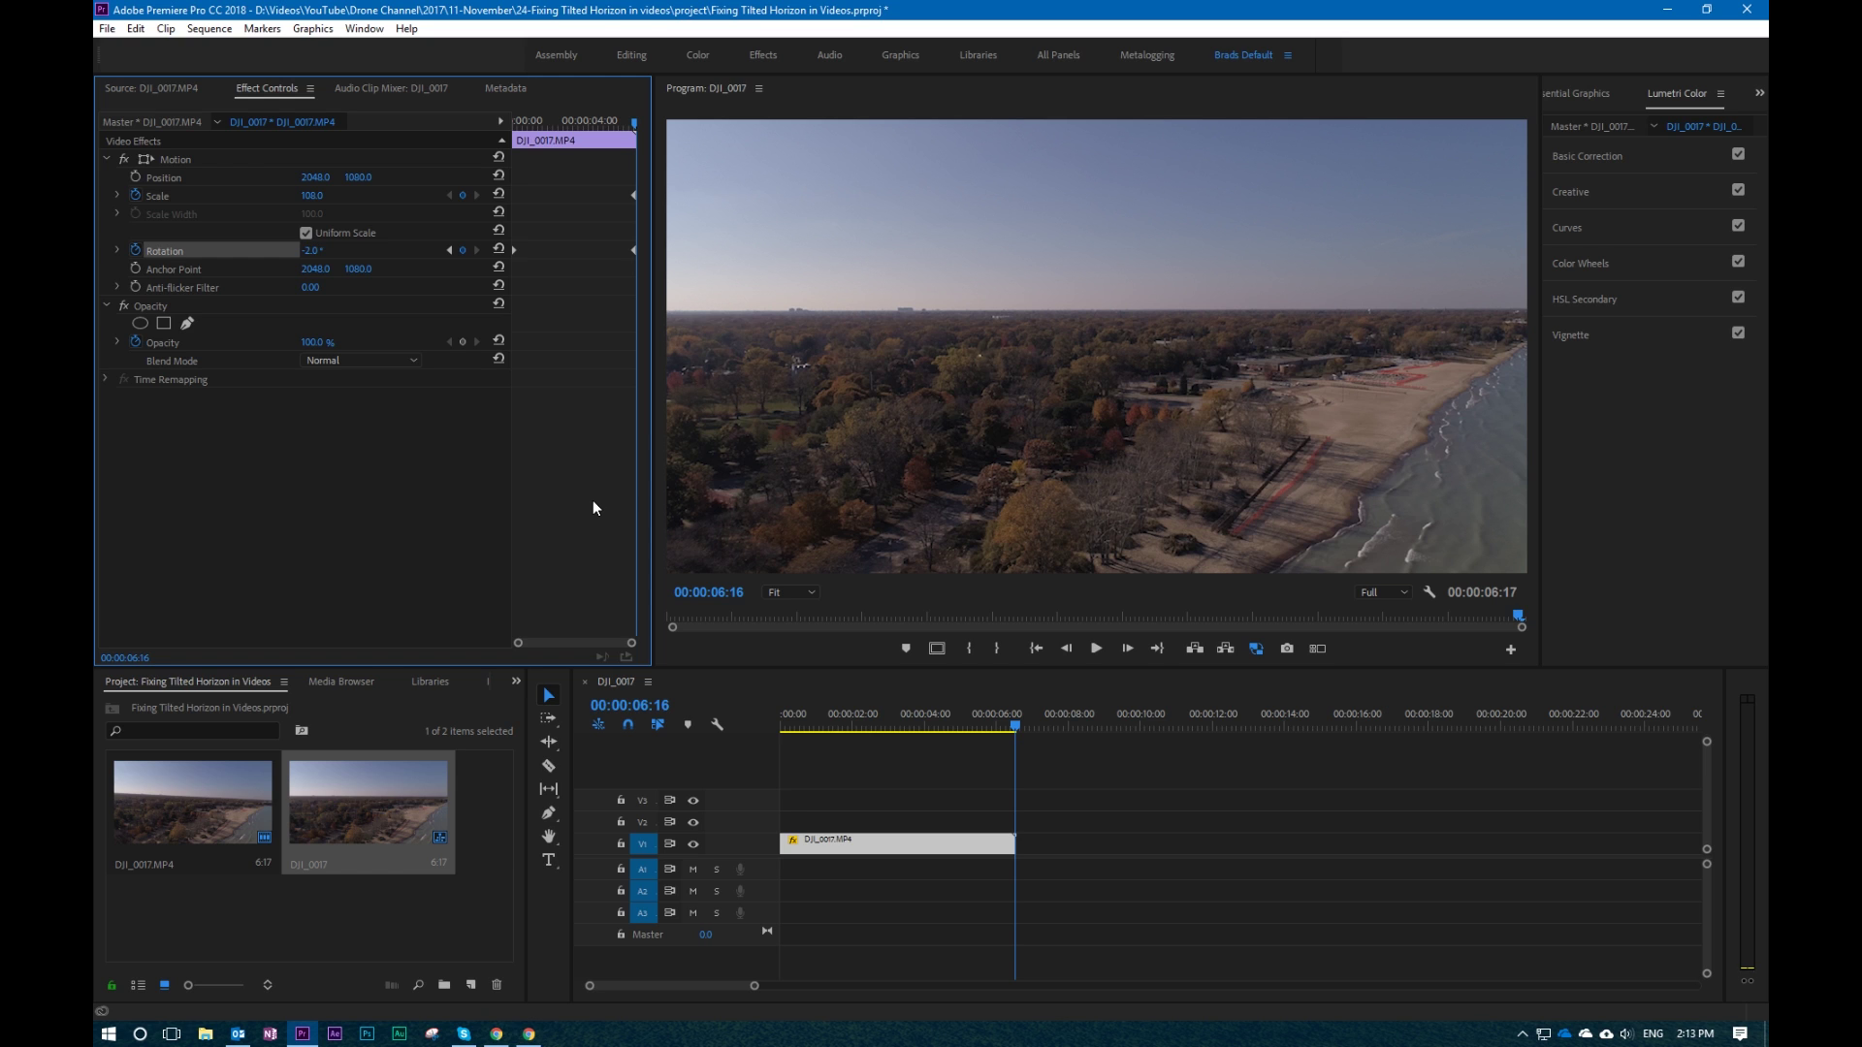
key("Home")
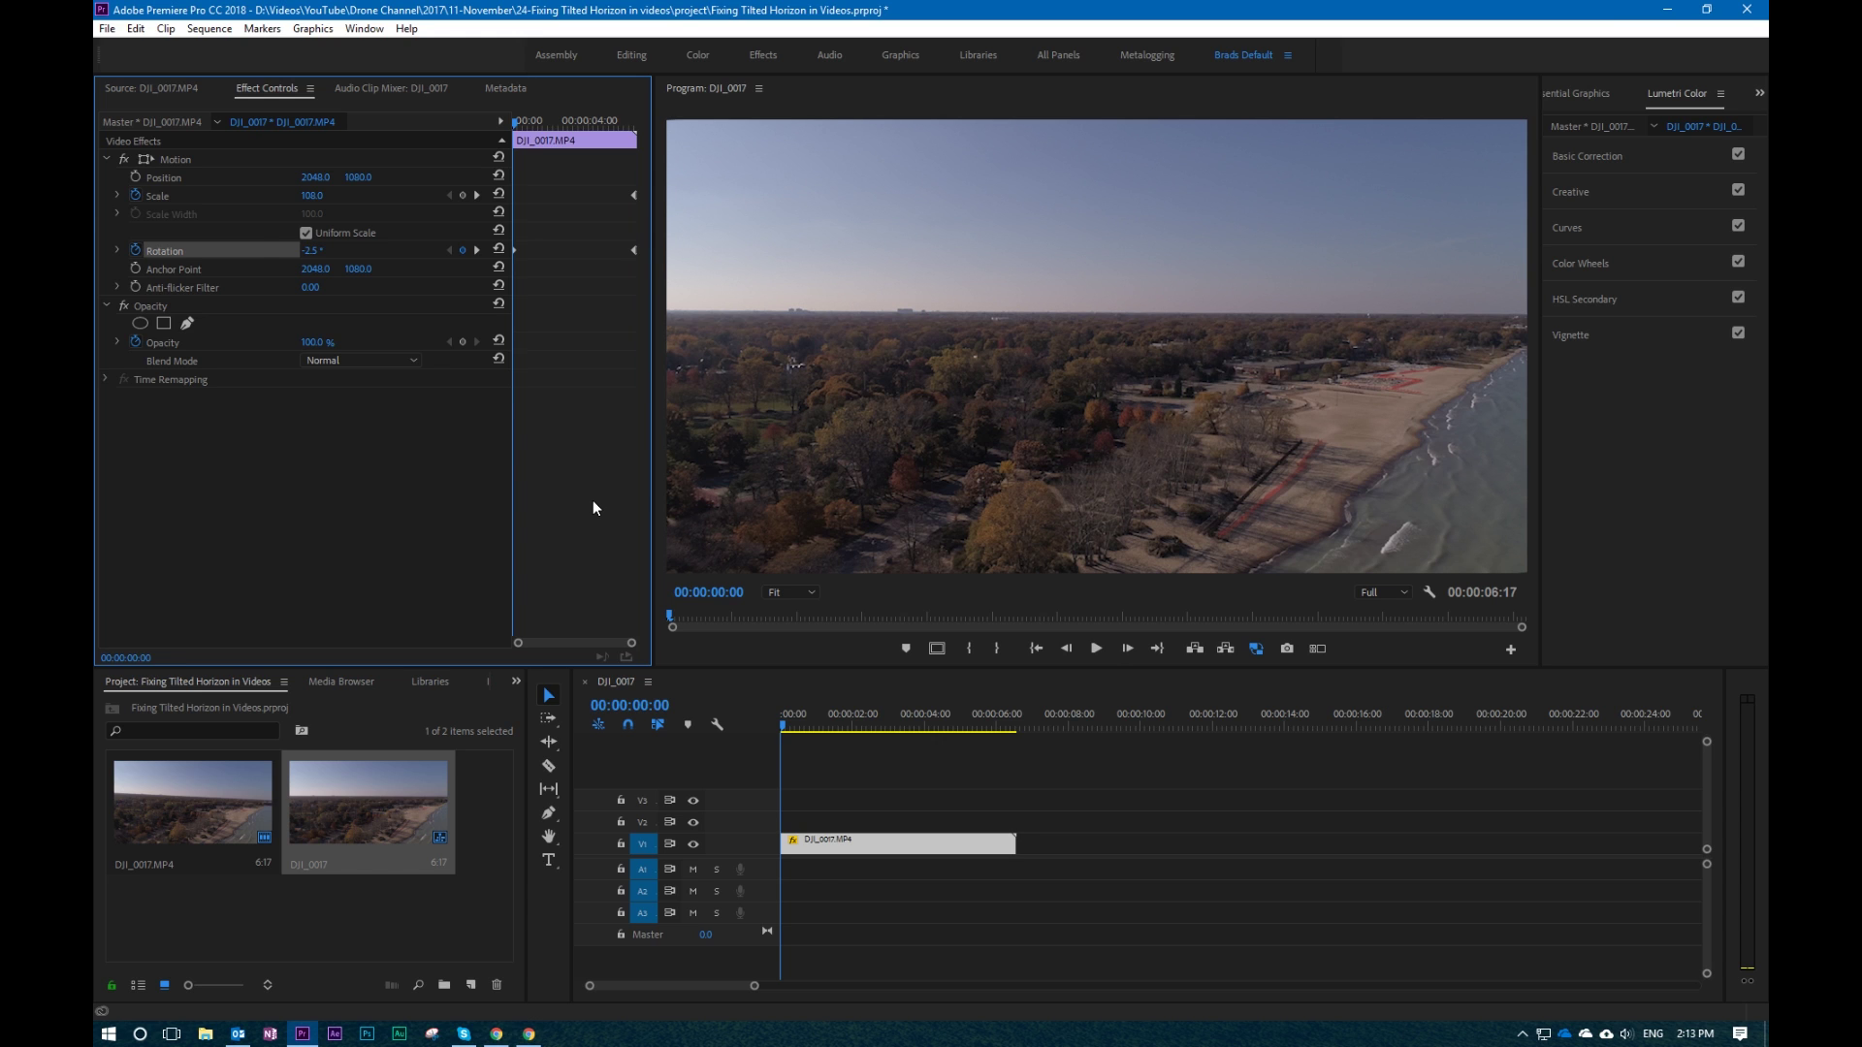
left_click(303, 244)
left_click(743, 692)
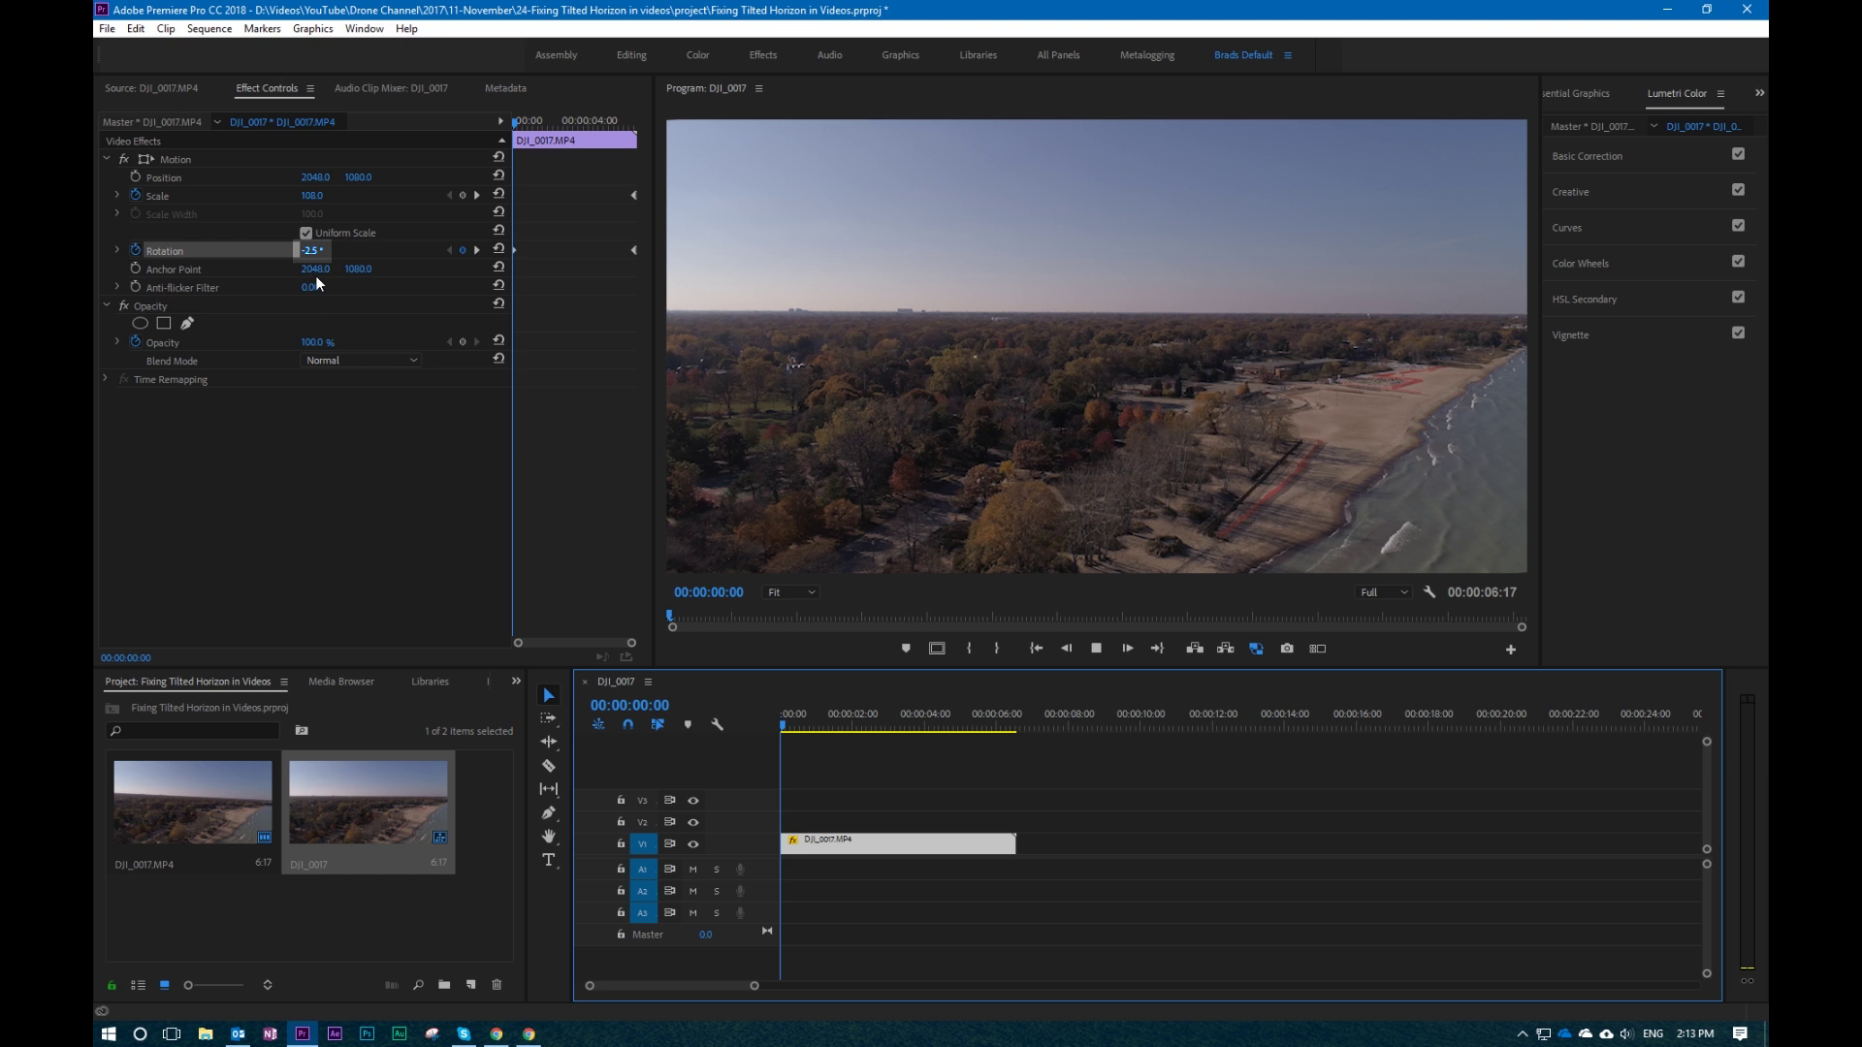
key("space")
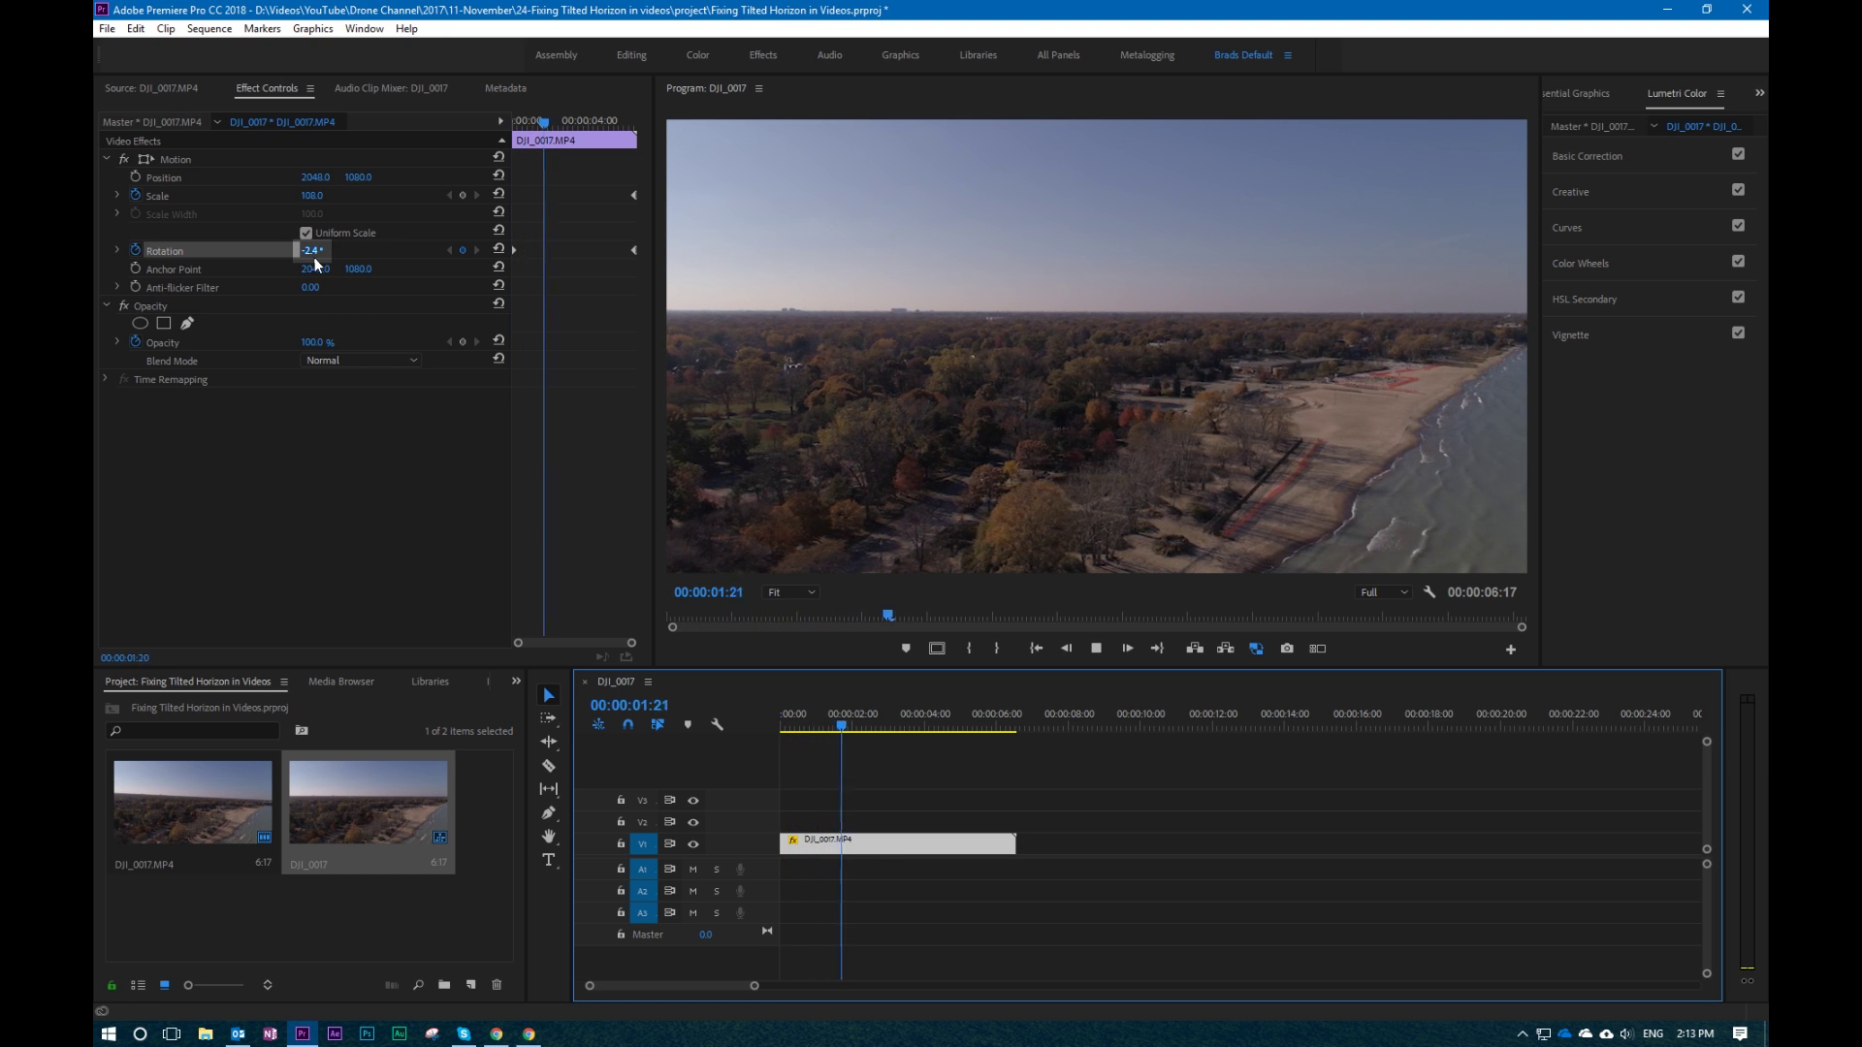